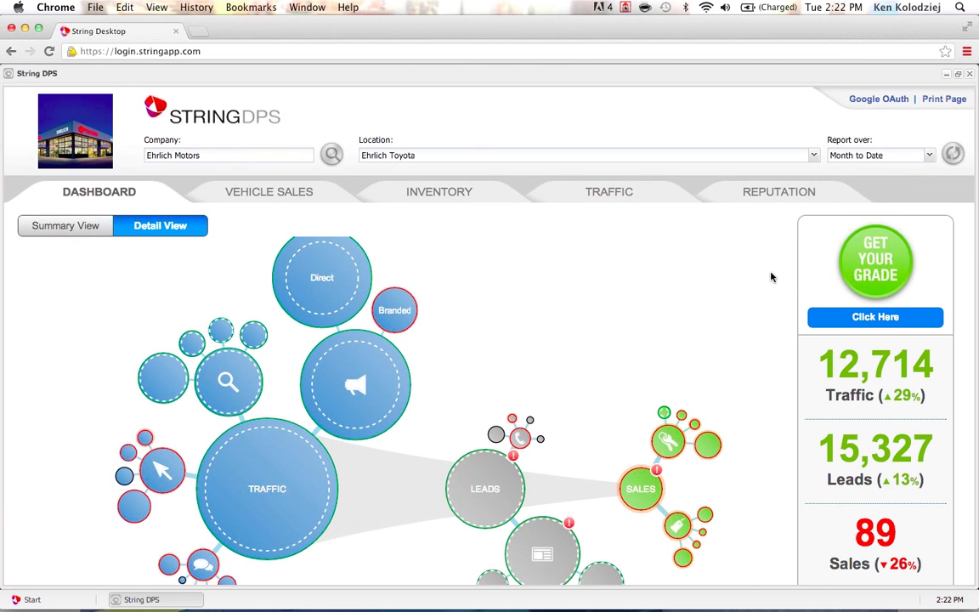
# - Switch the dashboard's bubble chart to Summary View and look over the traffic, leads and sales bubbles
pyautogui.scroll(-1, 771, 277)
pyautogui.scroll(1, 772, 277)
pyautogui.click(65, 229)
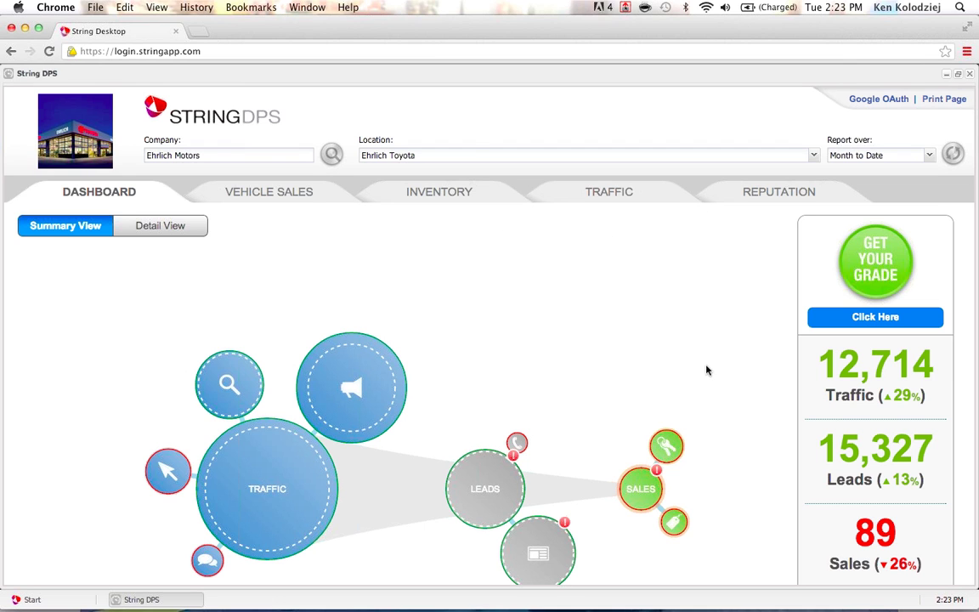
pyautogui.scroll(-2, 718, 357)
pyautogui.scroll(-2, 717, 357)
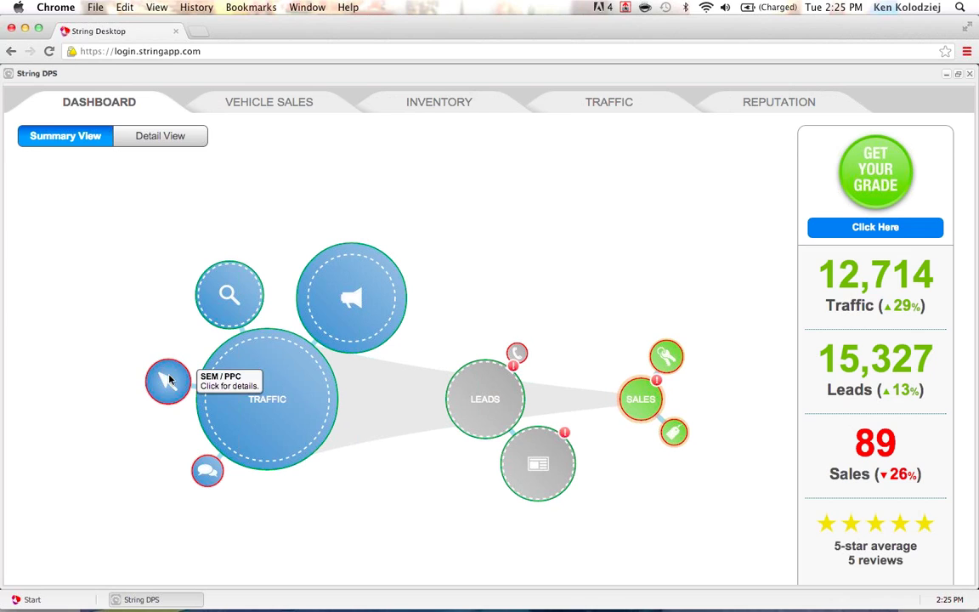
# - Switch the bubble chart to Detail View and review the Direct / Branded traffic breakdown from the Branded bubble, closing it when done
pyautogui.click(169, 136)
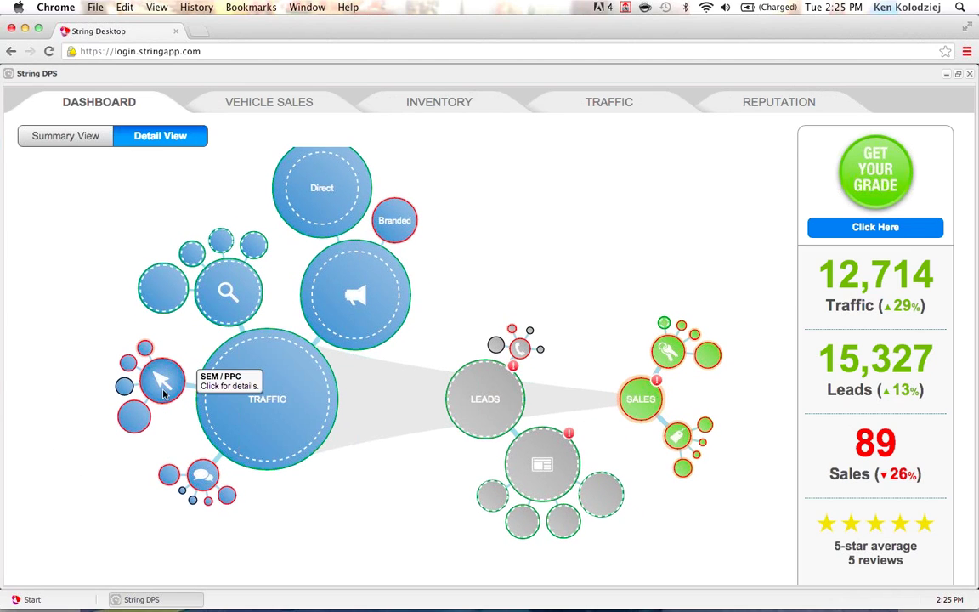
pyautogui.moveTo(138, 417)
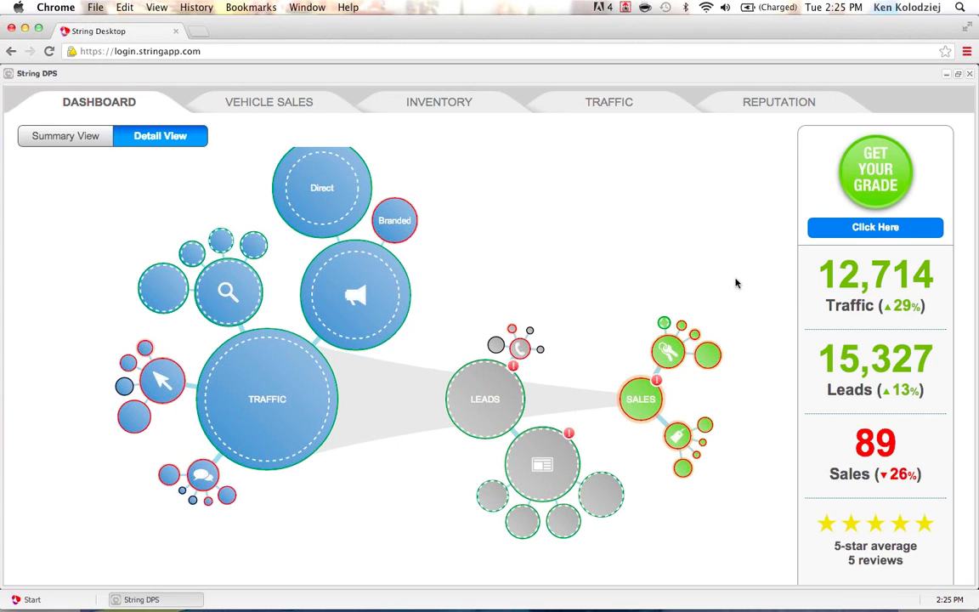
pyautogui.scroll(1, 736, 281)
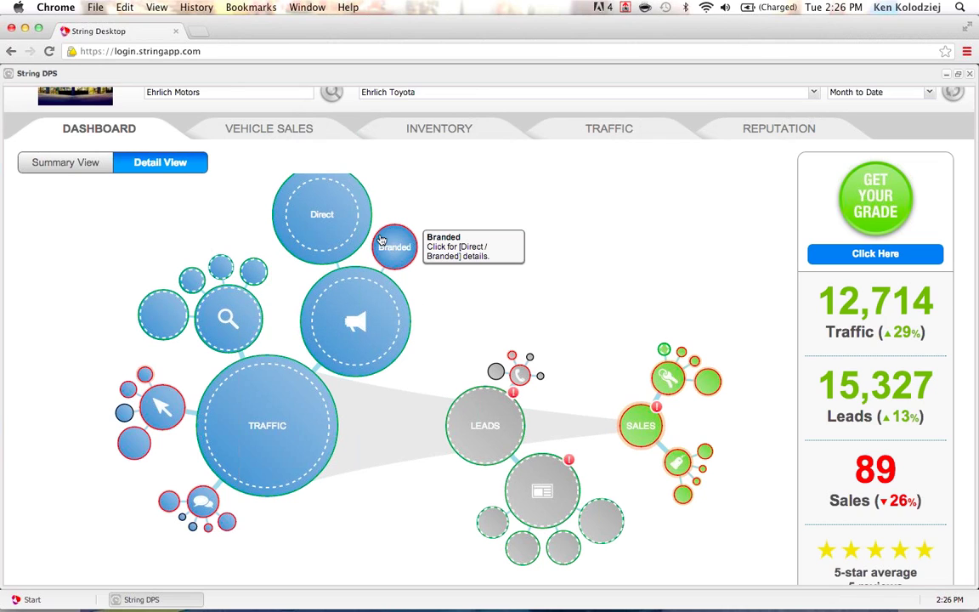
pyautogui.click(383, 241)
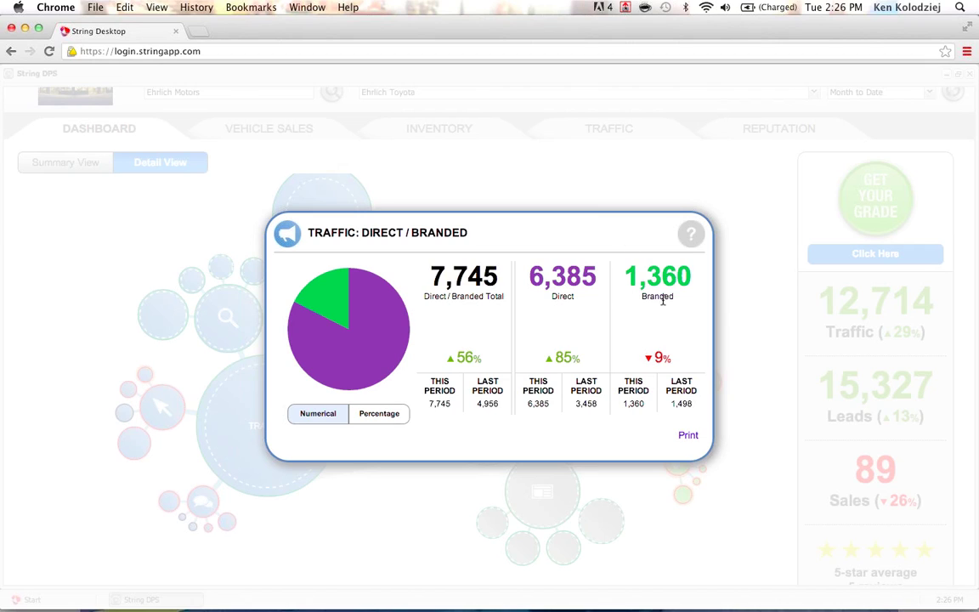
pyautogui.click(651, 189)
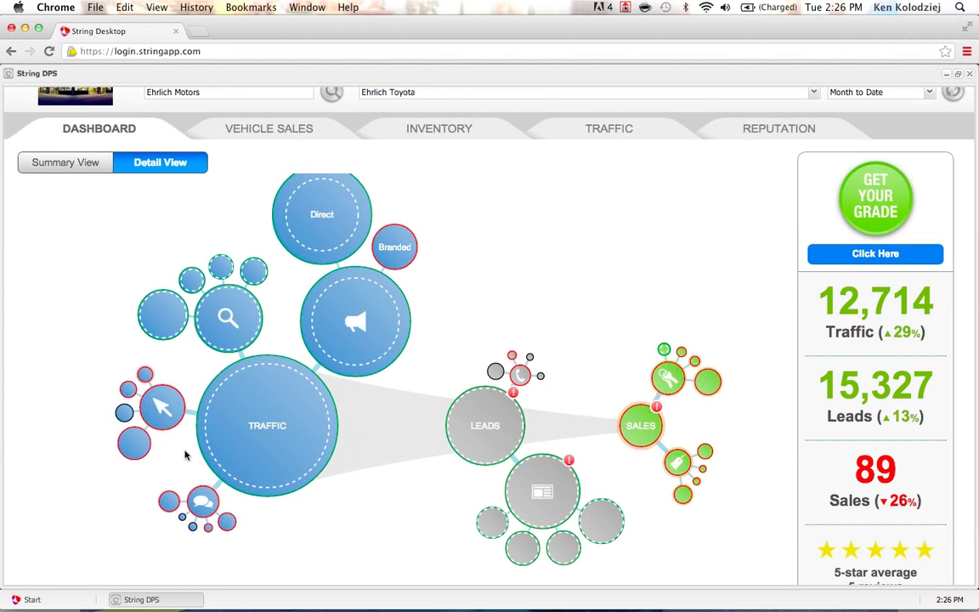
# - Review the SEM / PPC traffic breakdown and the Referrals traffic breakdown, closing each one when done
pyautogui.click(166, 410)
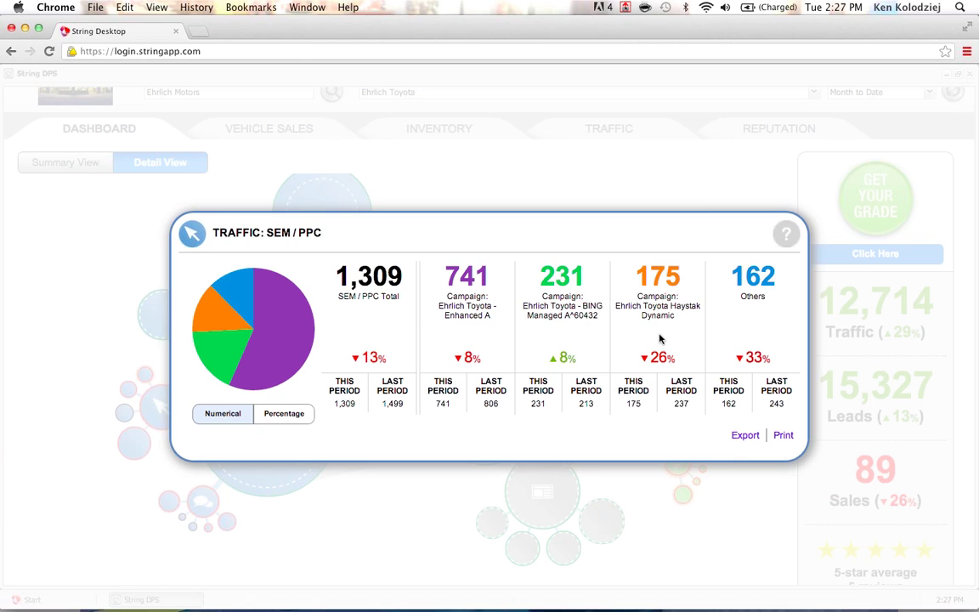
pyautogui.click(665, 205)
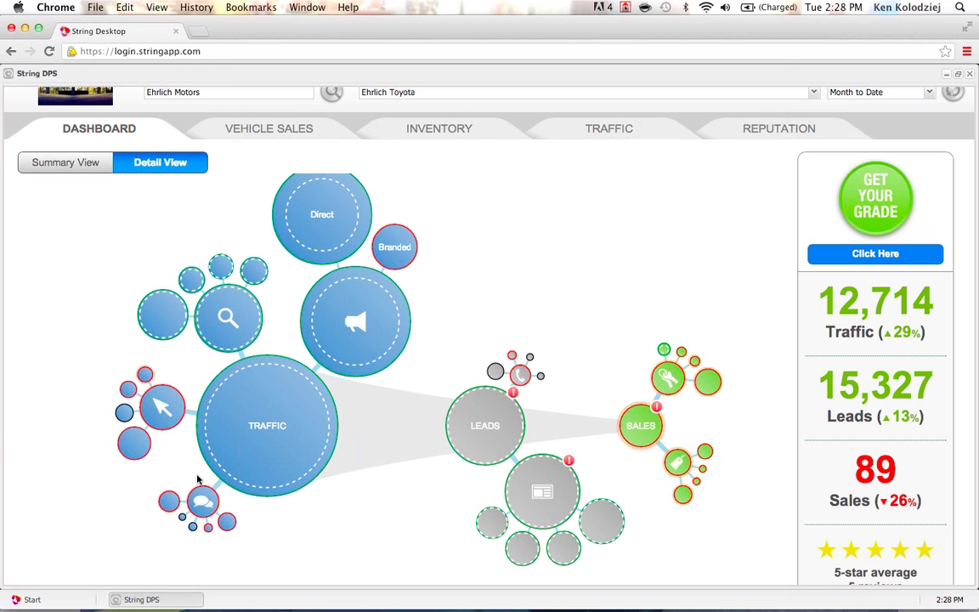
pyautogui.click(203, 507)
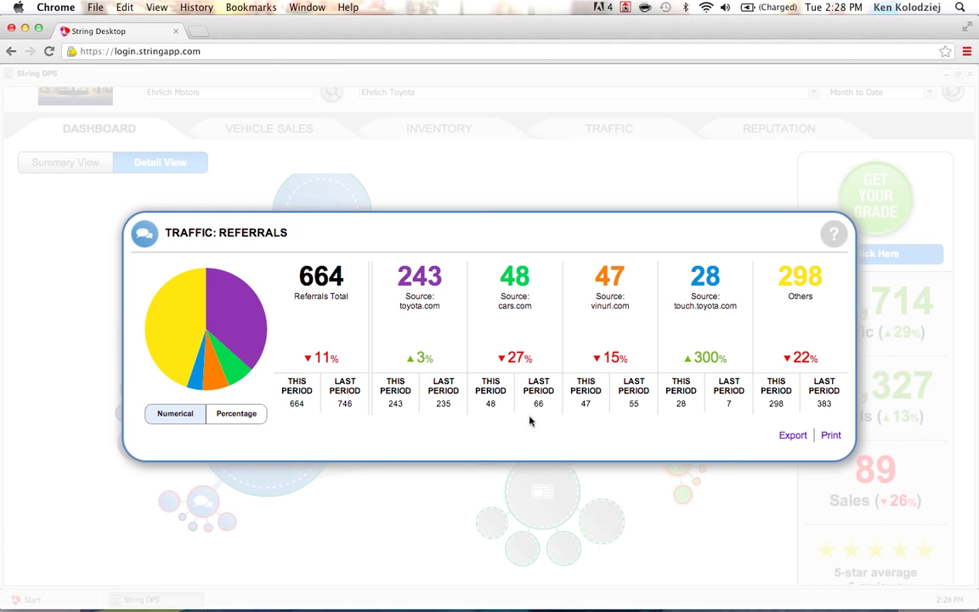
pyautogui.click(572, 191)
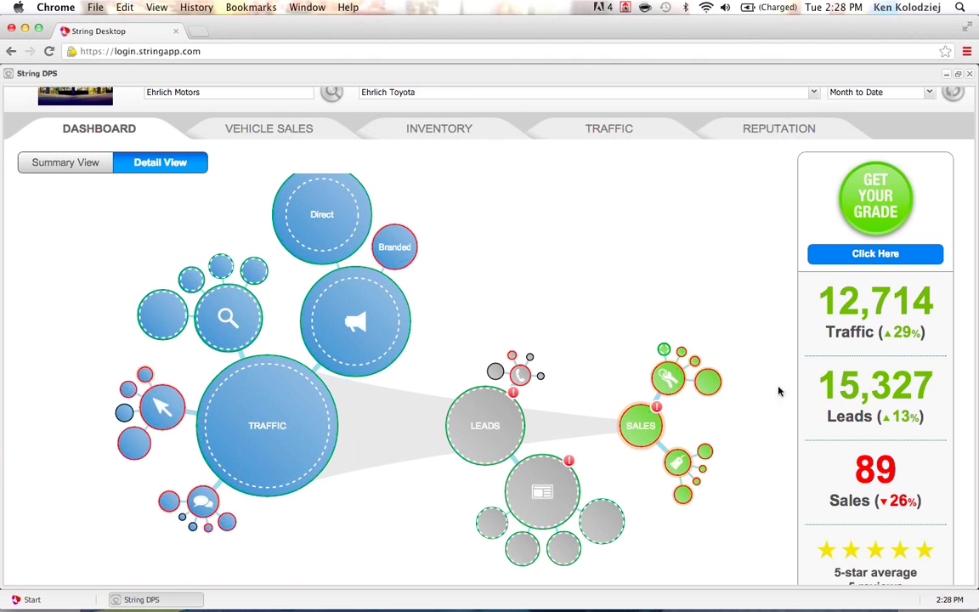
# - Read the alert markers on the Leads bubble and on its web-page sub-bubble
pyautogui.scroll(-1, 759, 408)
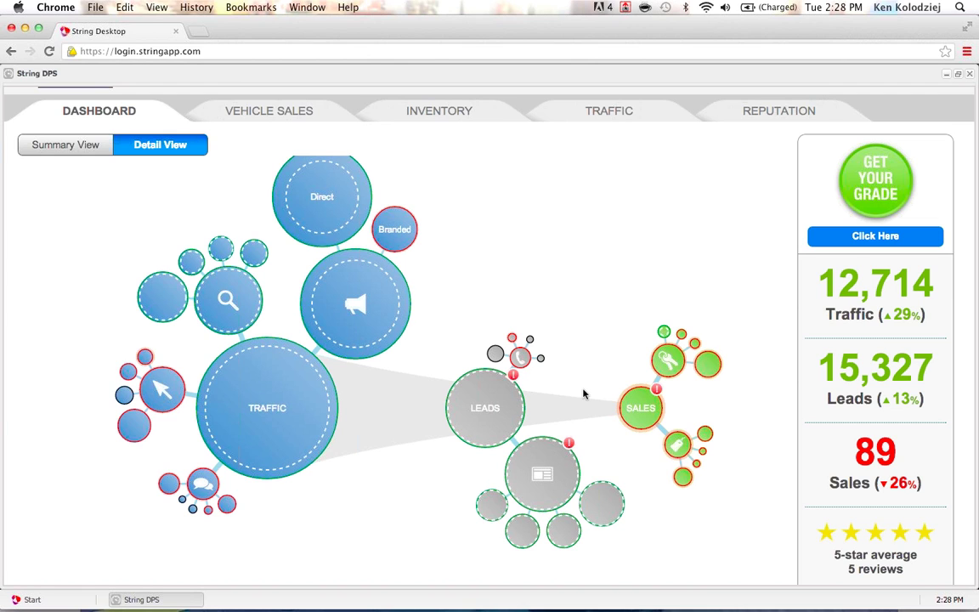
pyautogui.scroll(-2, 593, 328)
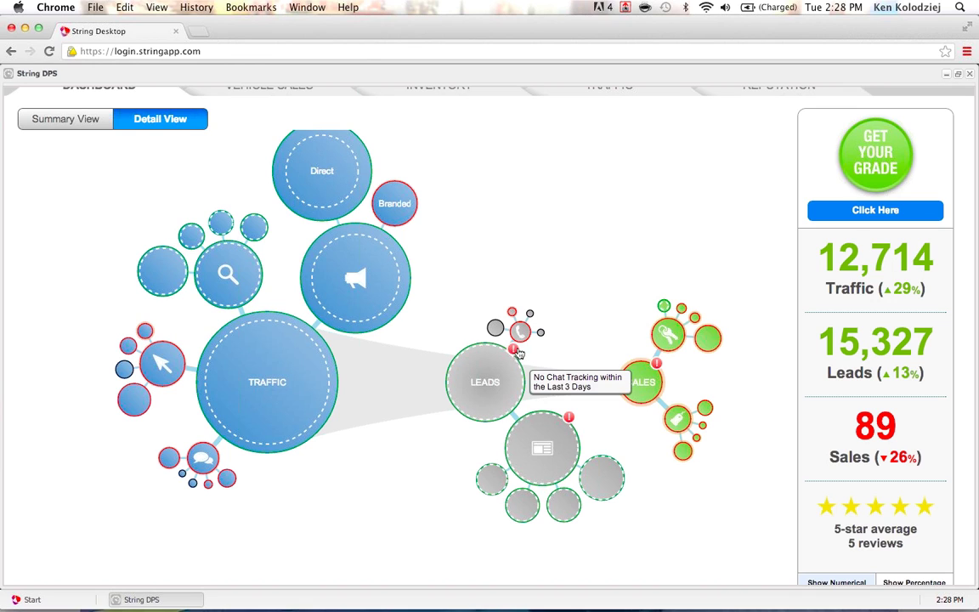
pyautogui.moveTo(568, 421)
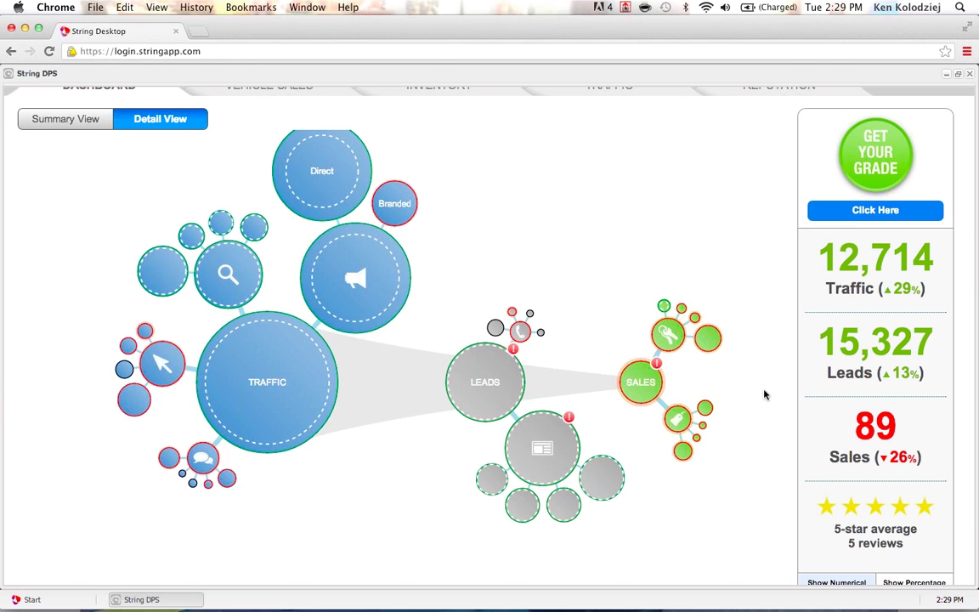
# - Review the daily traffic, leads and sales charts and the Punchlist of required actions below them
pyautogui.scroll(-1, 763, 394)
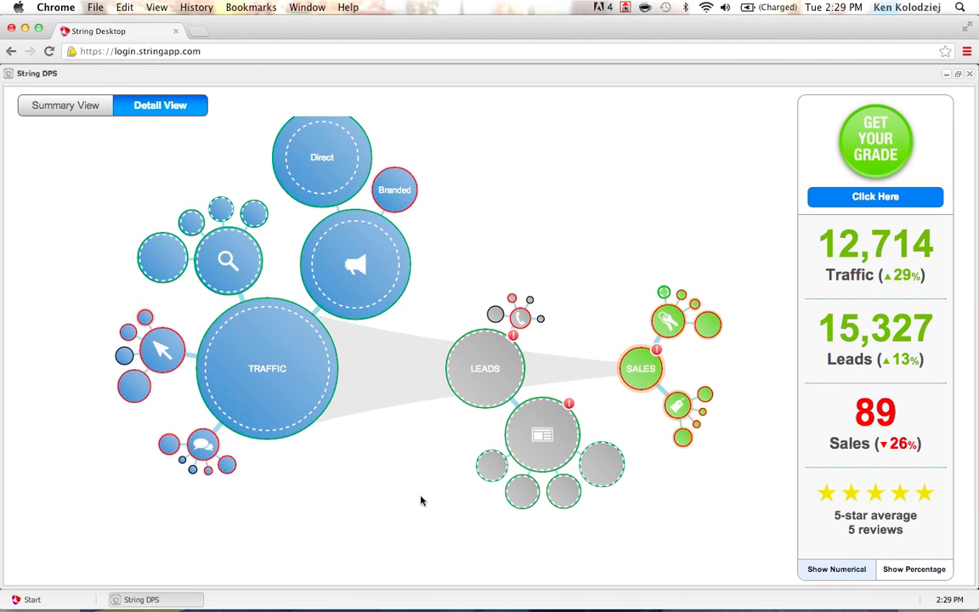
pyautogui.scroll(-10, 394, 484)
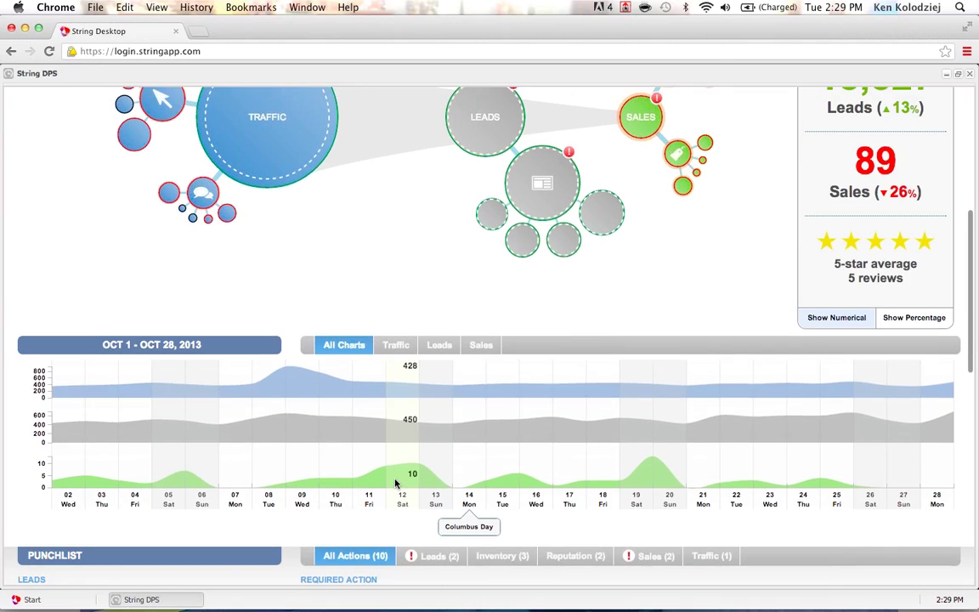
pyautogui.scroll(-3, 394, 483)
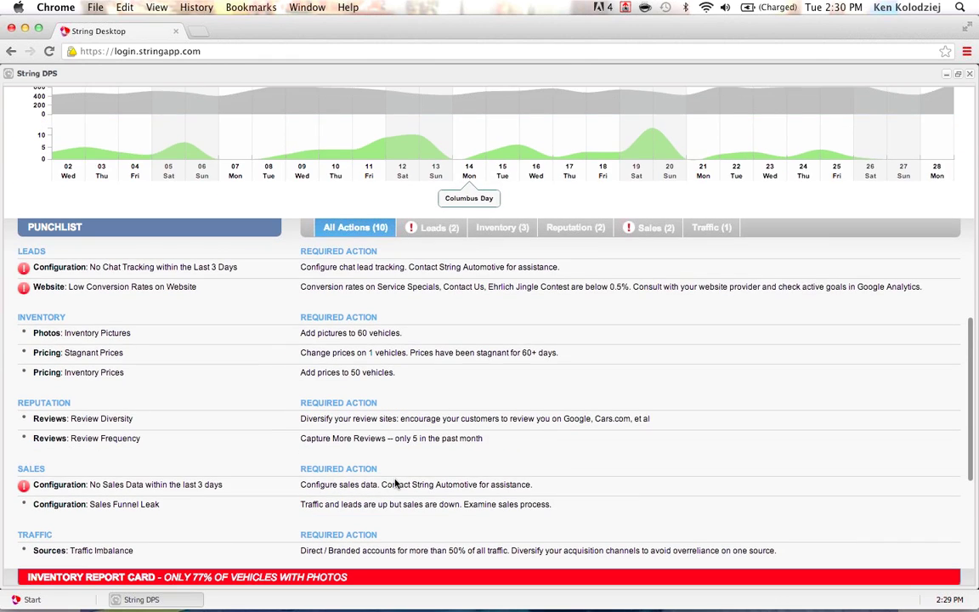
pyautogui.scroll(-1, 441, 344)
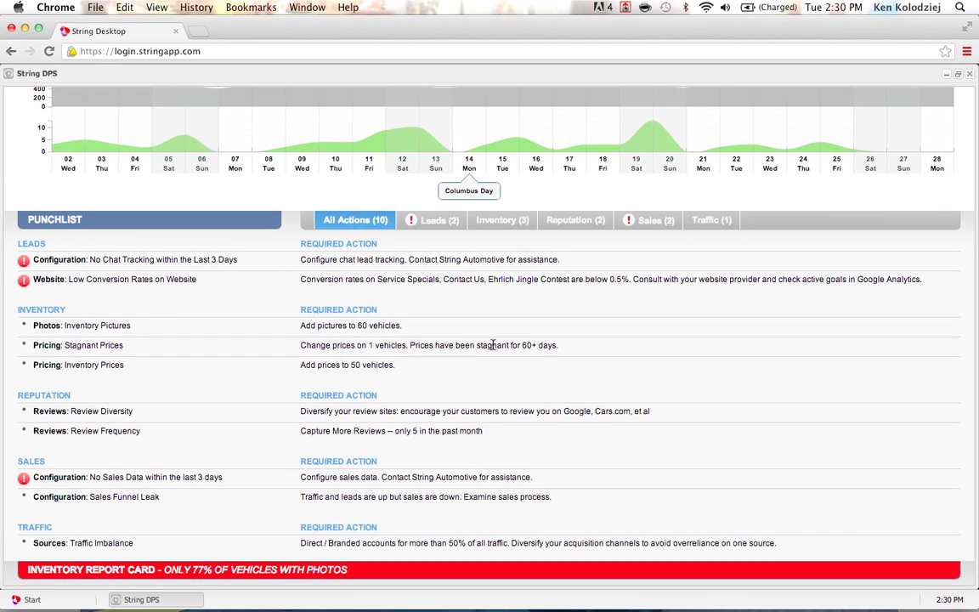
# - Return to the start of the dashboard and open the Vehicle Sales map
pyautogui.scroll(10, 580, 345)
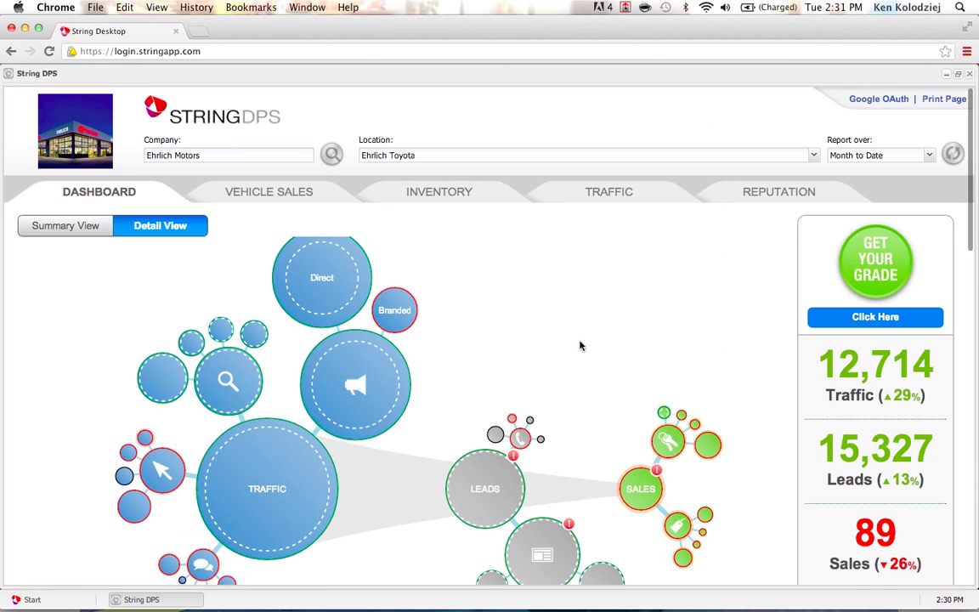
pyautogui.scroll(-1, 774, 295)
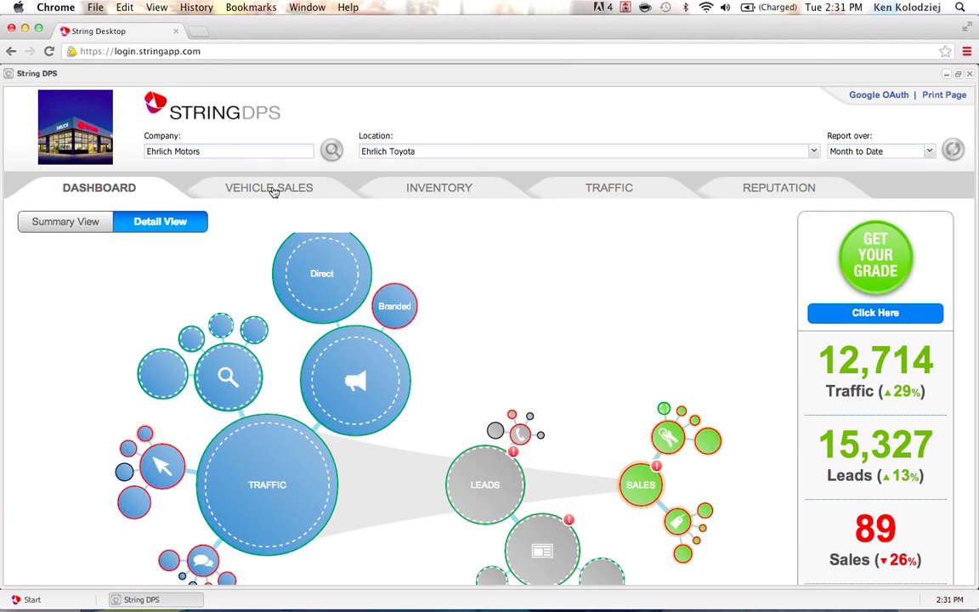
pyautogui.click(272, 189)
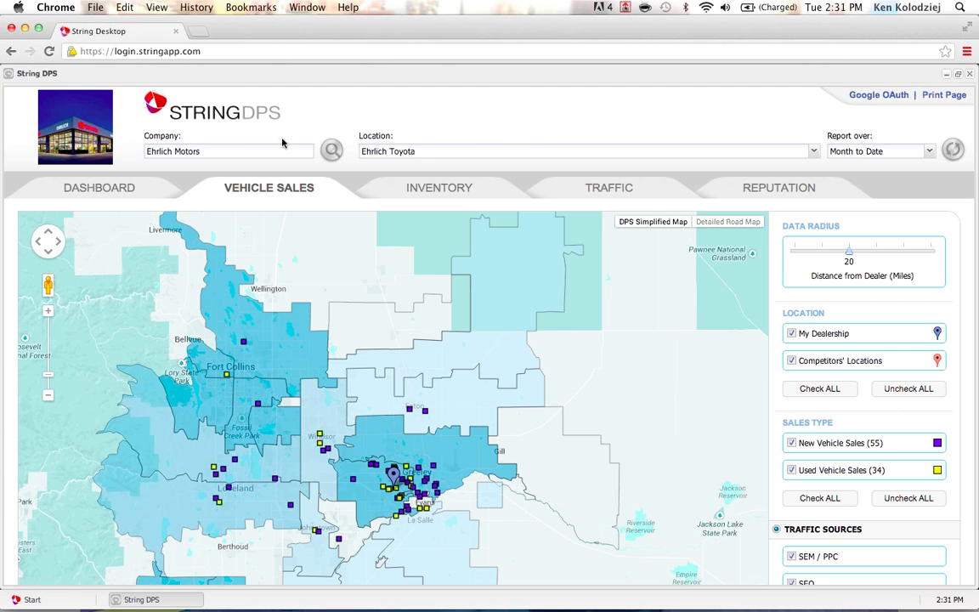
# - Search companies for "clay", choose Clay Family Dealerships with the location Clay Nissan of Newton, and refresh the report
pyautogui.click(250, 153)
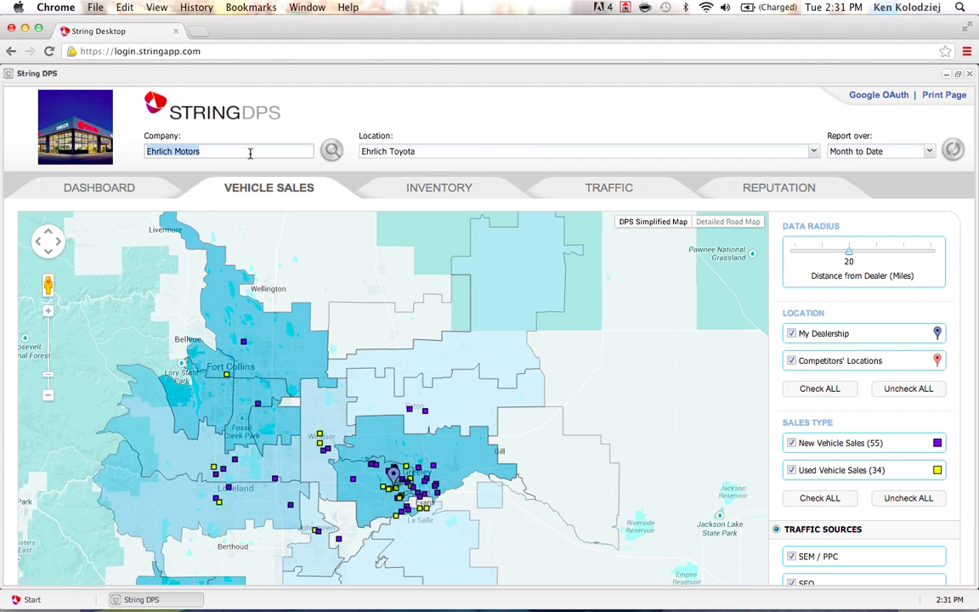
pyautogui.write('clay')
pyautogui.press('Return')
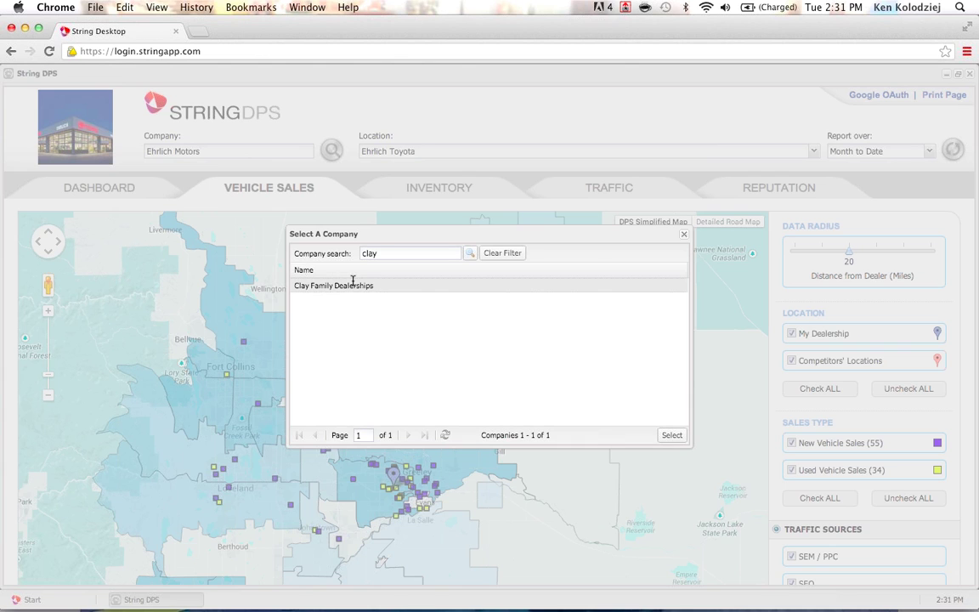
pyautogui.doubleClick(350, 286)
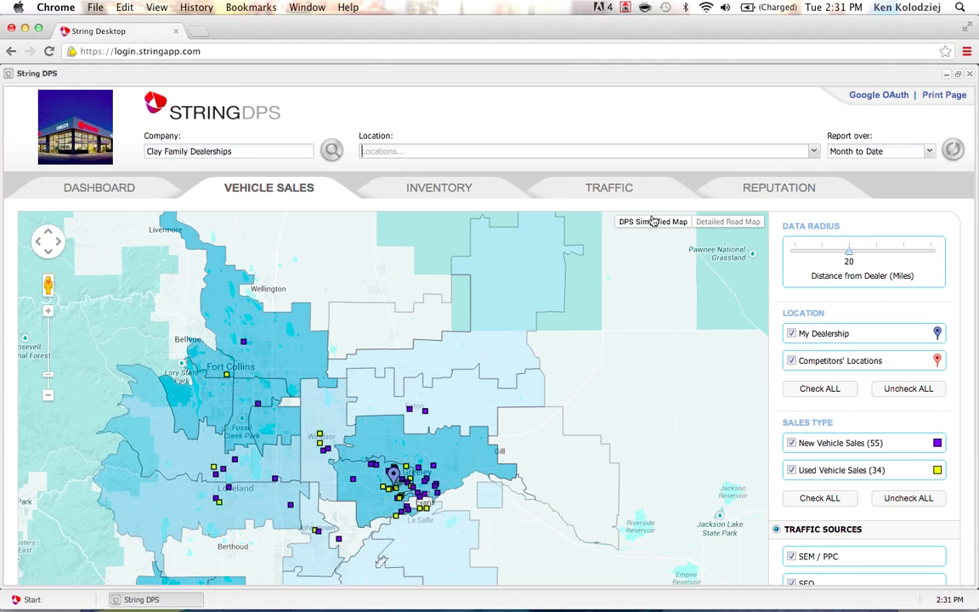
pyautogui.click(818, 151)
pyautogui.click(653, 193)
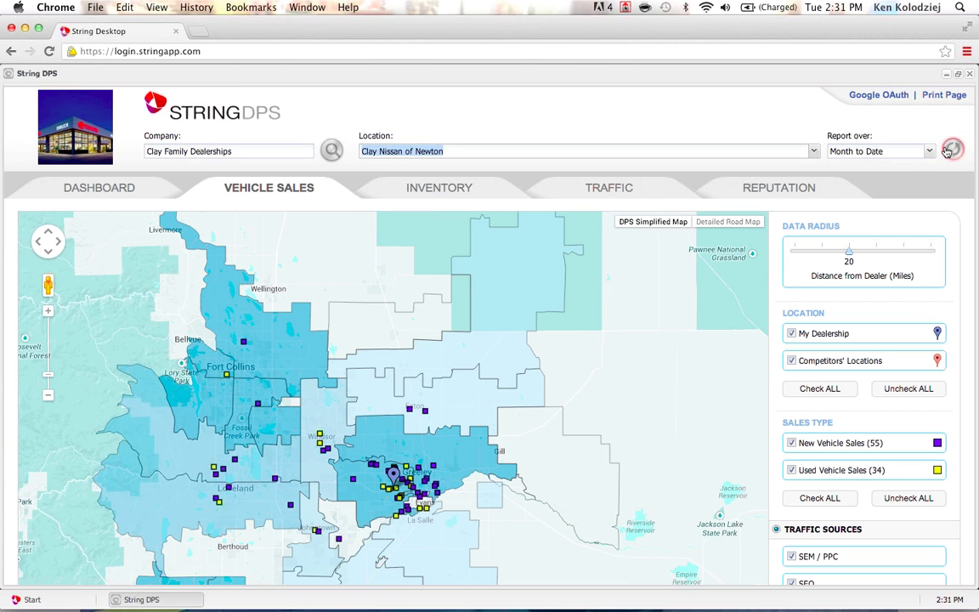
pyautogui.click(948, 151)
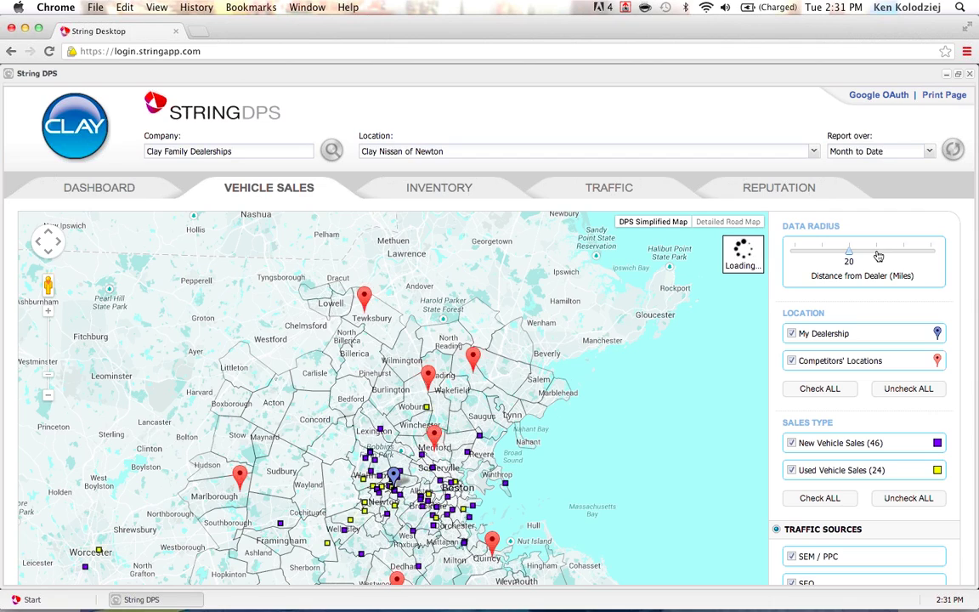
# - Set the map's data radius to 30 miles from the dealer and frame the Boston area closer
pyautogui.click(879, 256)
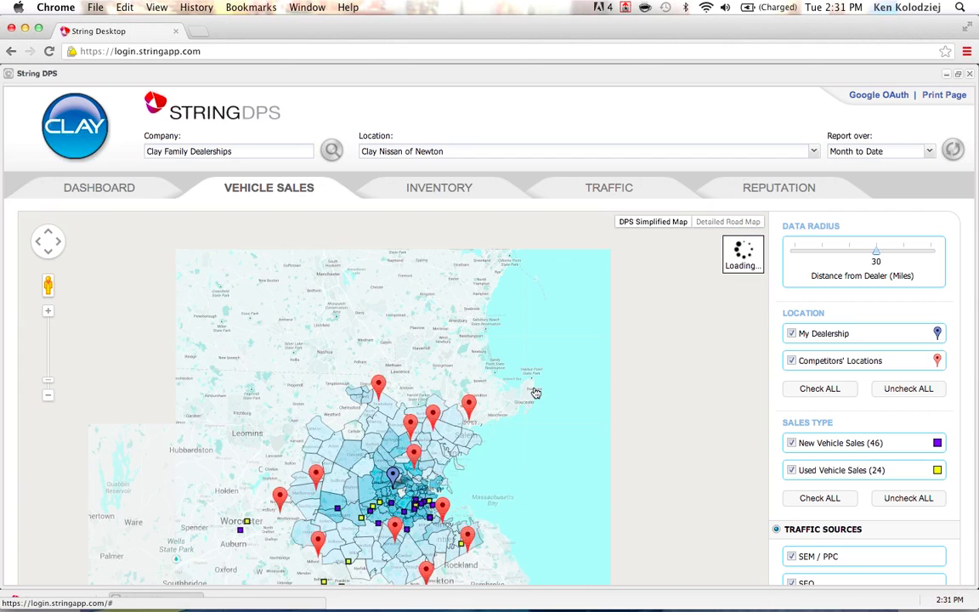
pyautogui.click(50, 310)
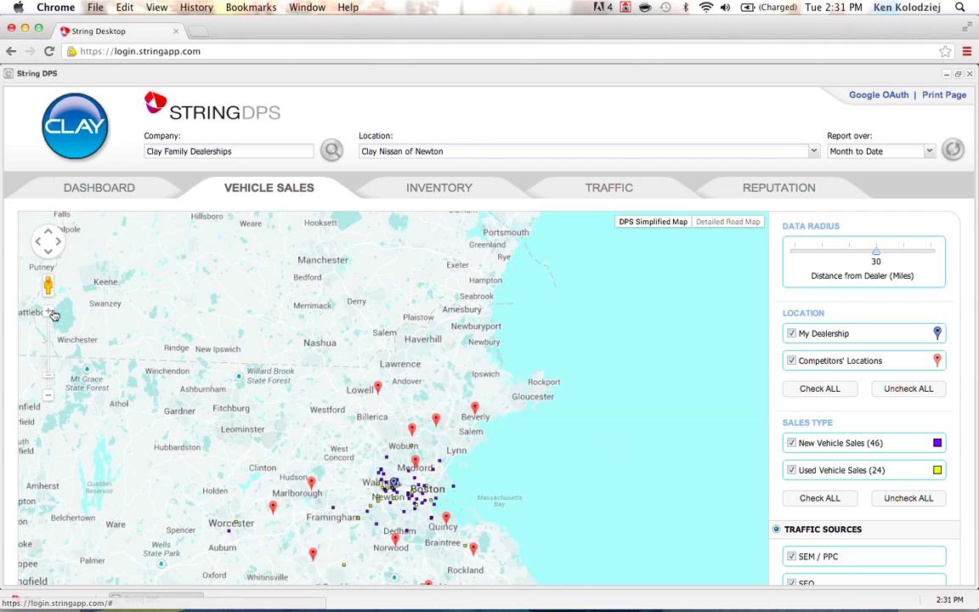
pyautogui.moveTo(595, 457); pyautogui.dragTo(670, 379)
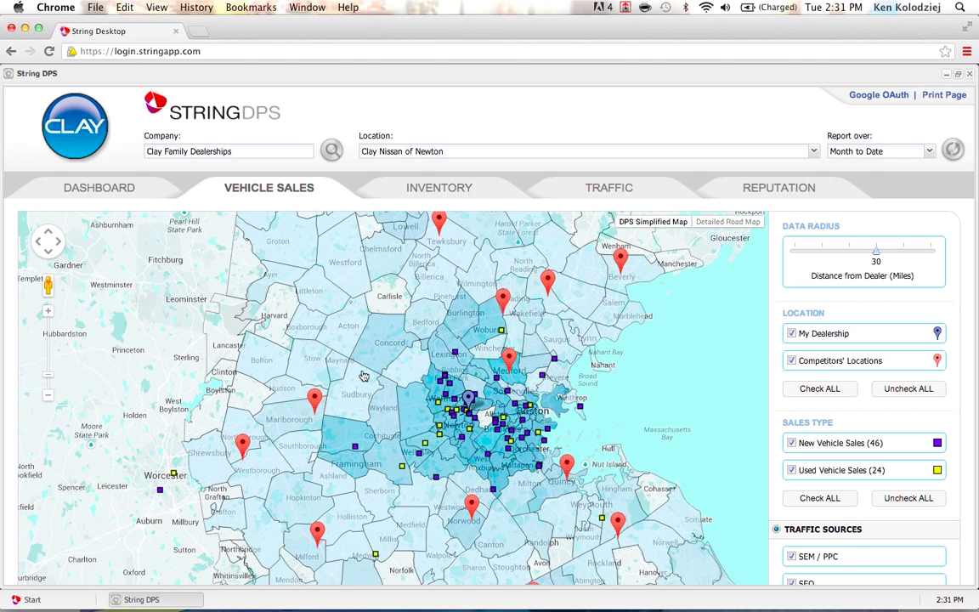
# - View the My Dealership details of the blue marker on the sales map and close them
pyautogui.scroll(-1, 366, 377)
pyautogui.scroll(-3, 365, 377)
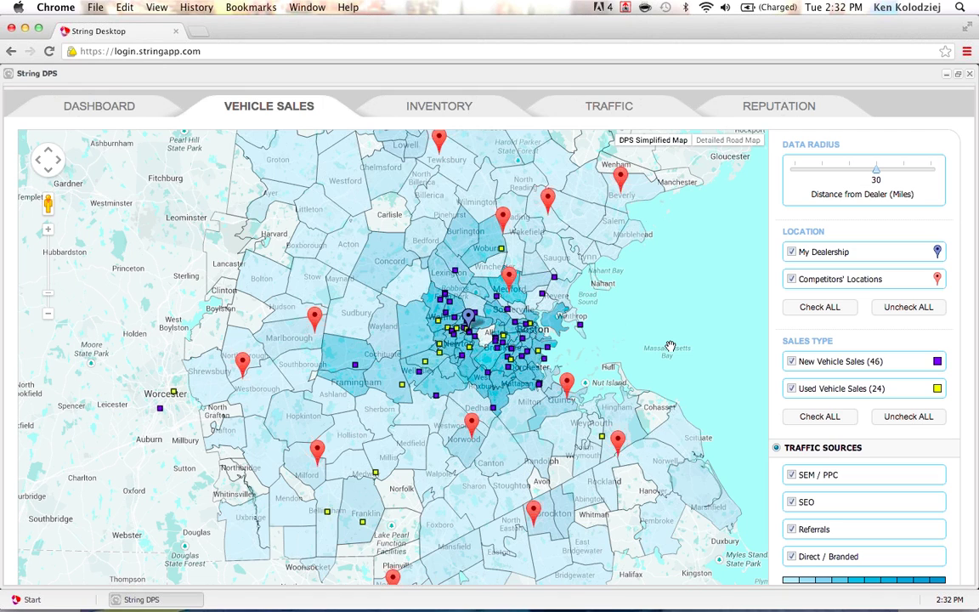
pyautogui.moveTo(670, 347); pyautogui.dragTo(729, 337)
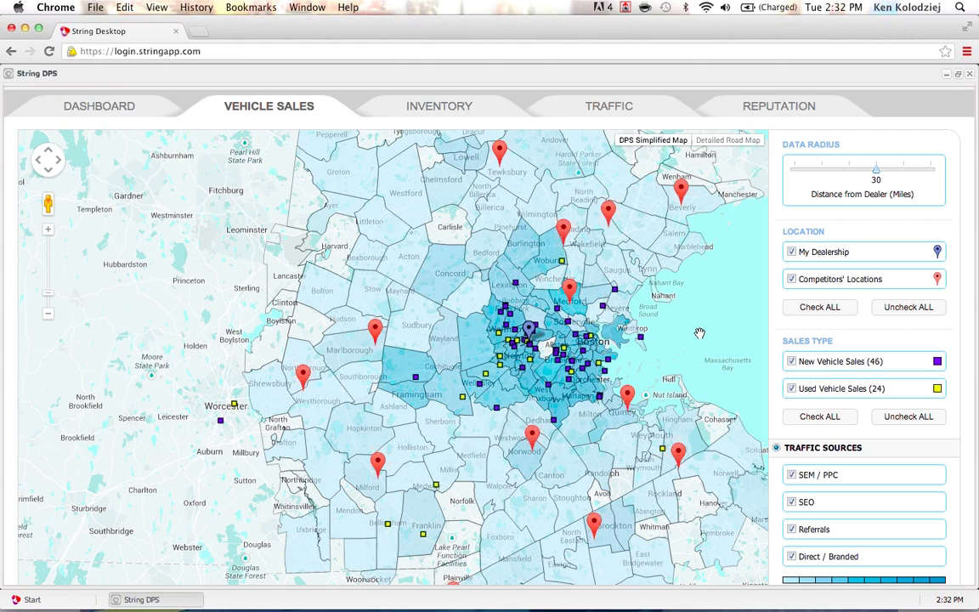
pyautogui.click(529, 330)
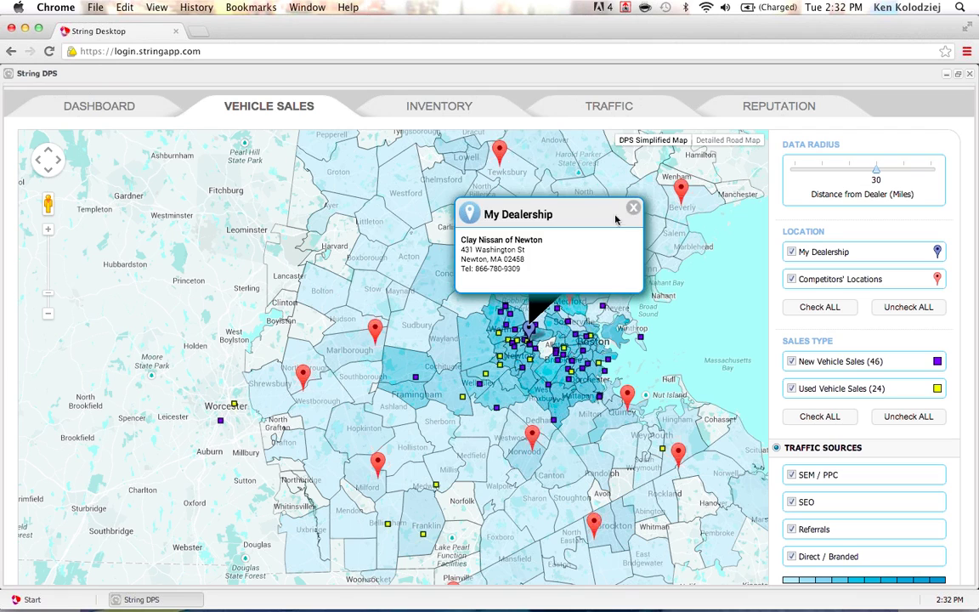
pyautogui.click(567, 190)
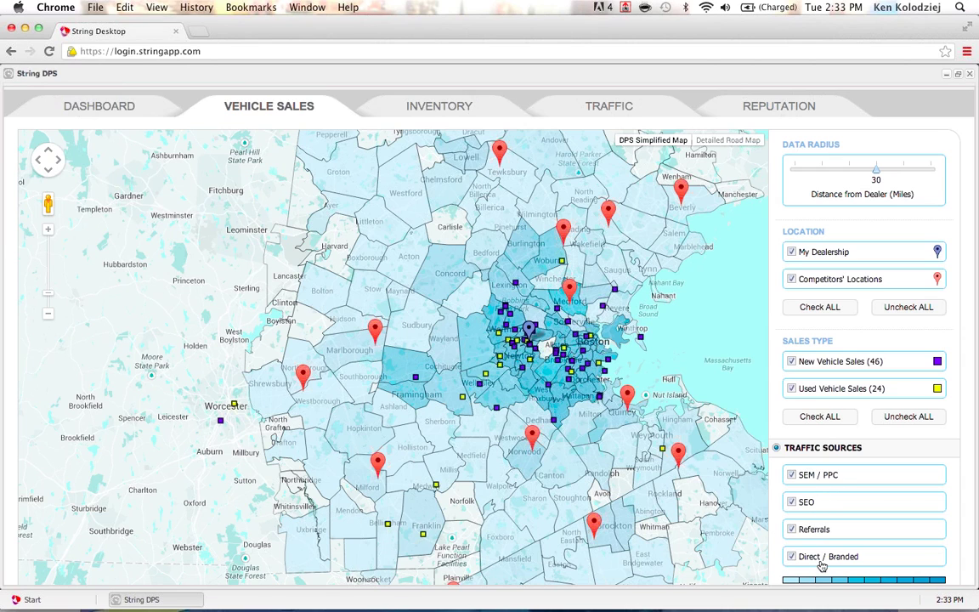
pyautogui.moveTo(656, 314); pyautogui.dragTo(680, 325)
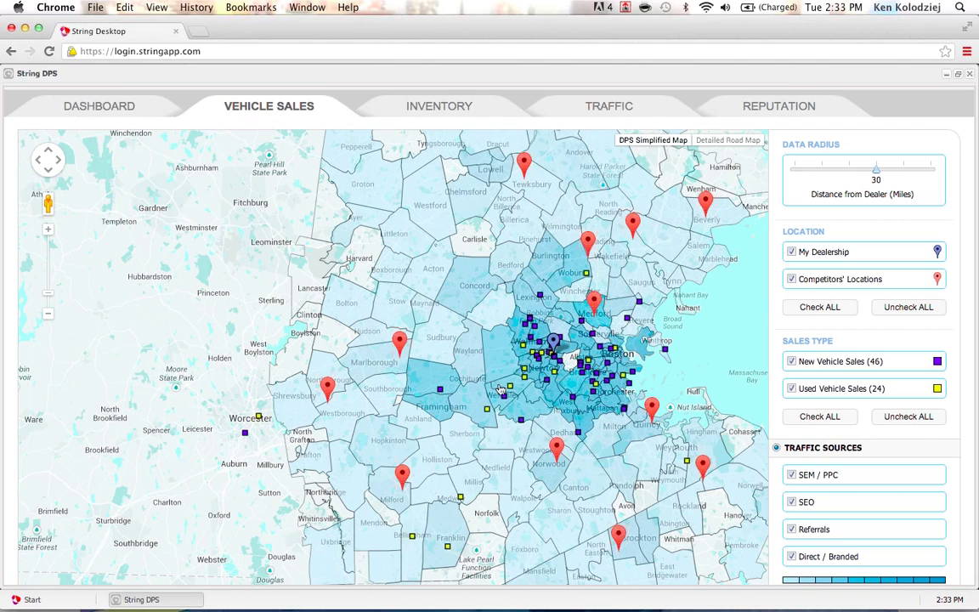
pyautogui.moveTo(661, 382); pyautogui.dragTo(674, 413)
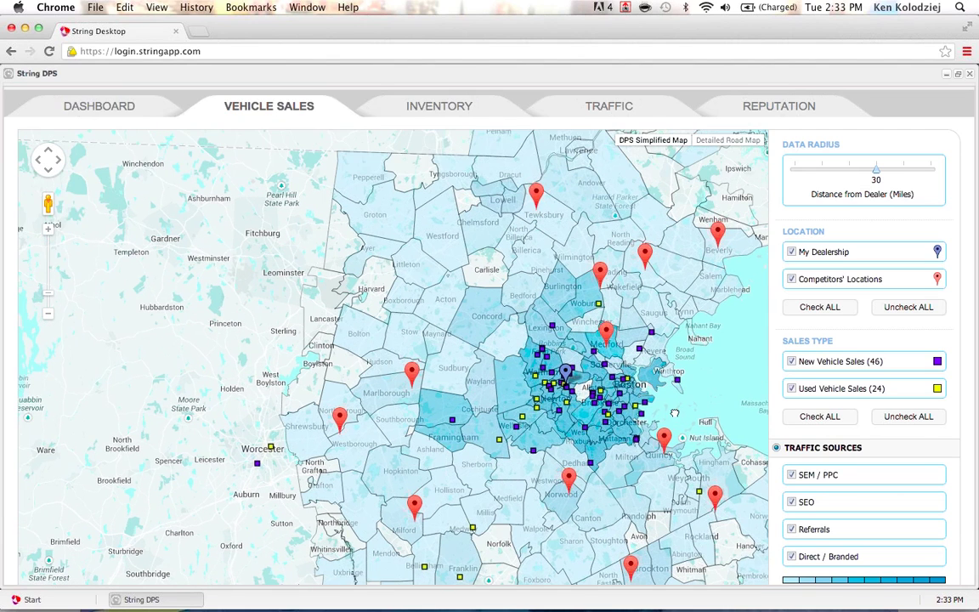
# - Limit the map's traffic sources to SEM / PPC by excluding SEO, Referrals and Direct / Branded
pyautogui.click(799, 502)
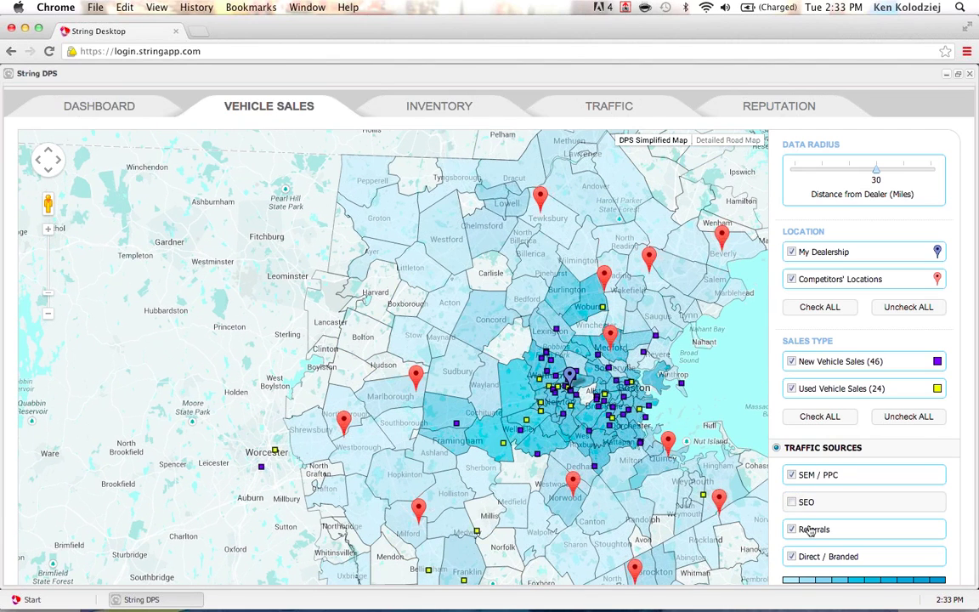
pyautogui.click(811, 529)
pyautogui.click(803, 556)
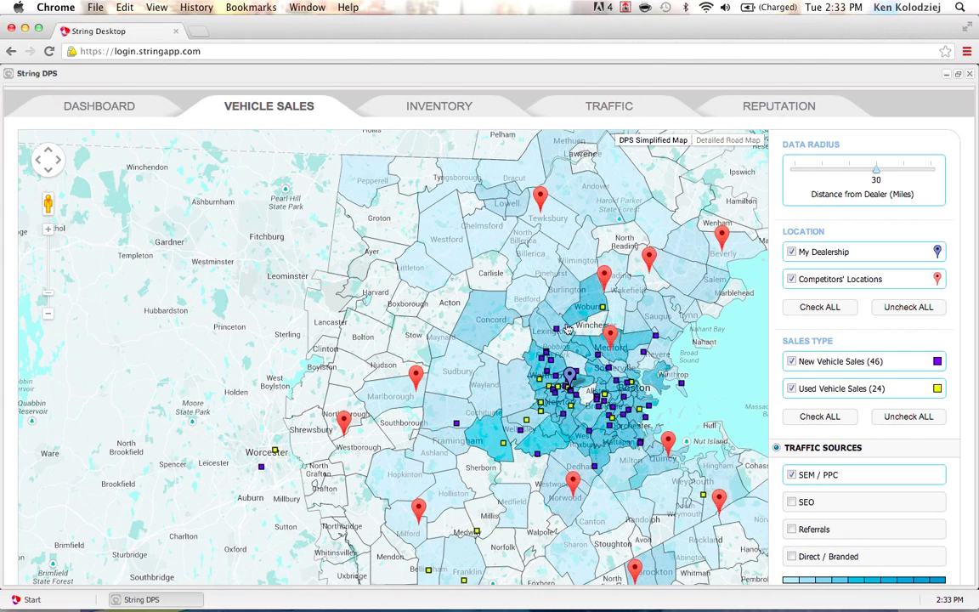
# - View the traffic breakdowns for Tewksbury and Billerica, MA on the map and close them
pyautogui.moveTo(479, 229); pyautogui.dragTo(484, 249)
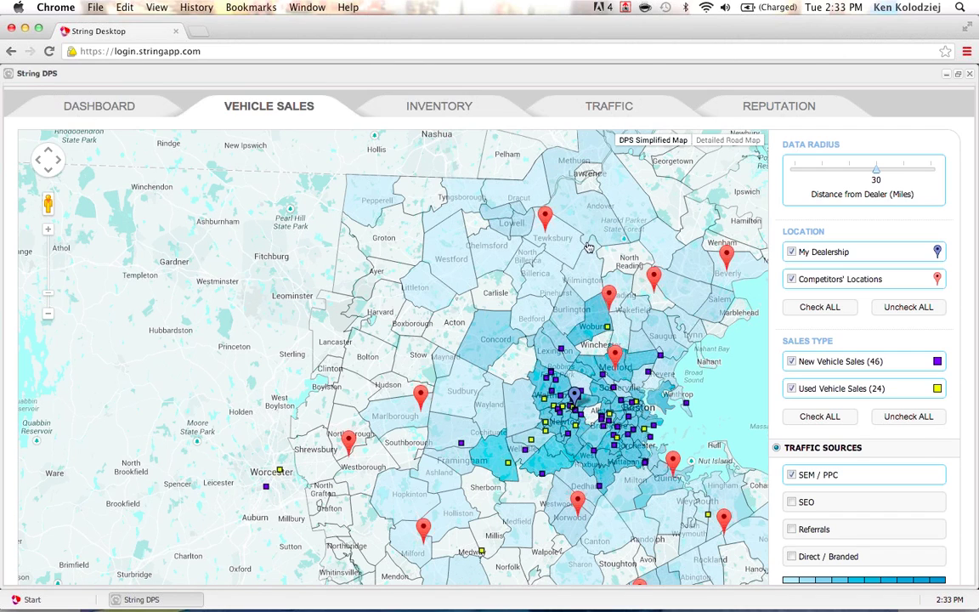
pyautogui.click(516, 233)
pyautogui.click(562, 281)
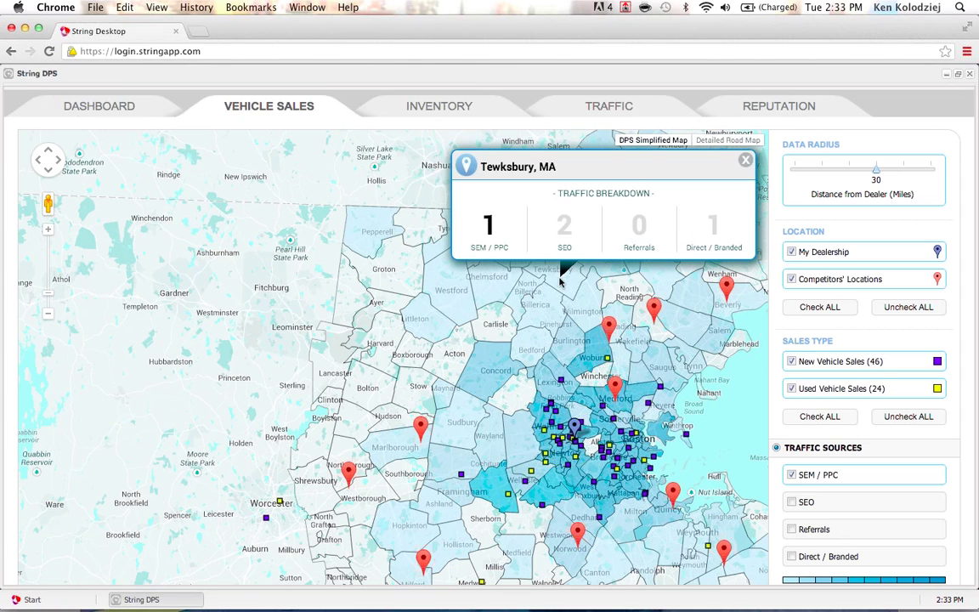
pyautogui.click(746, 161)
pyautogui.click(606, 246)
pyautogui.click(524, 321)
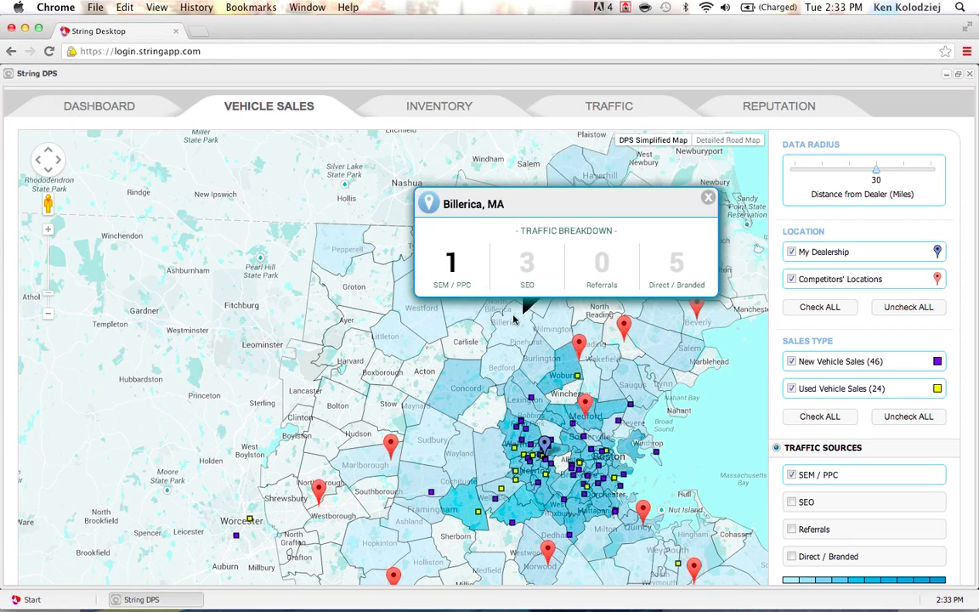
pyautogui.click(420, 340)
pyautogui.click(650, 255)
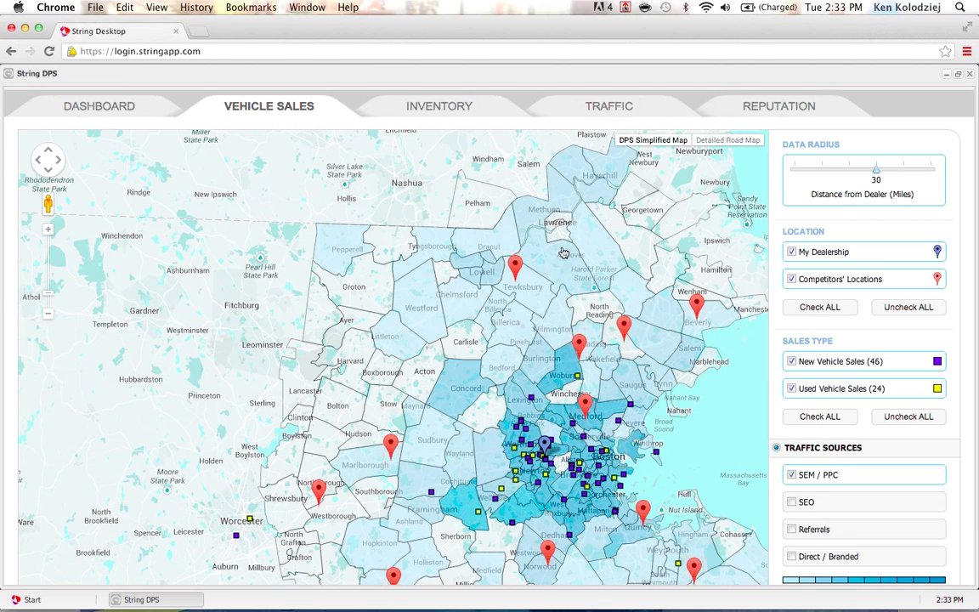
# - View the Competitor Location details of the red marker at Tewksbury and close them
pyautogui.moveTo(551, 290); pyautogui.dragTo(583, 308)
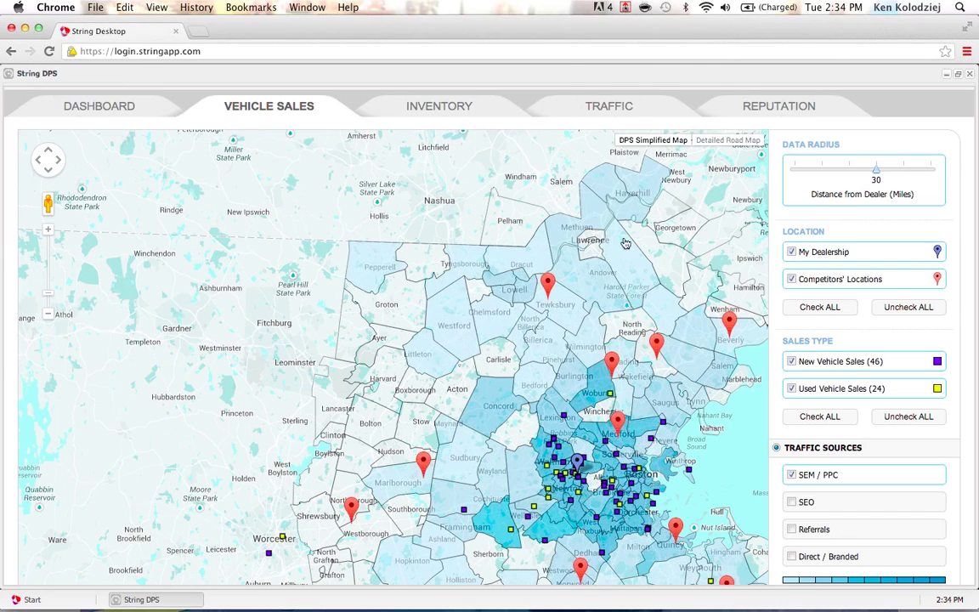
pyautogui.click(548, 283)
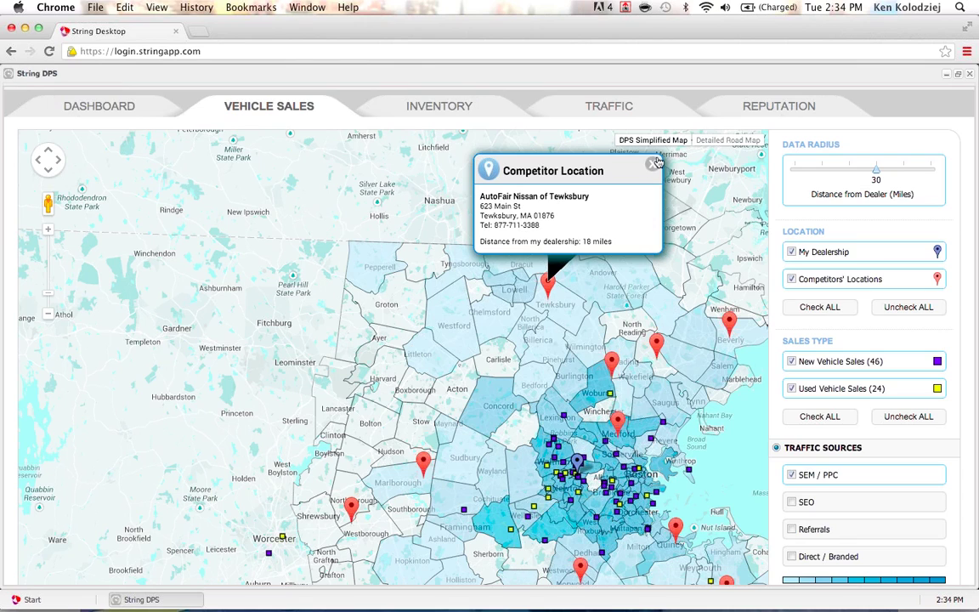
pyautogui.click(589, 144)
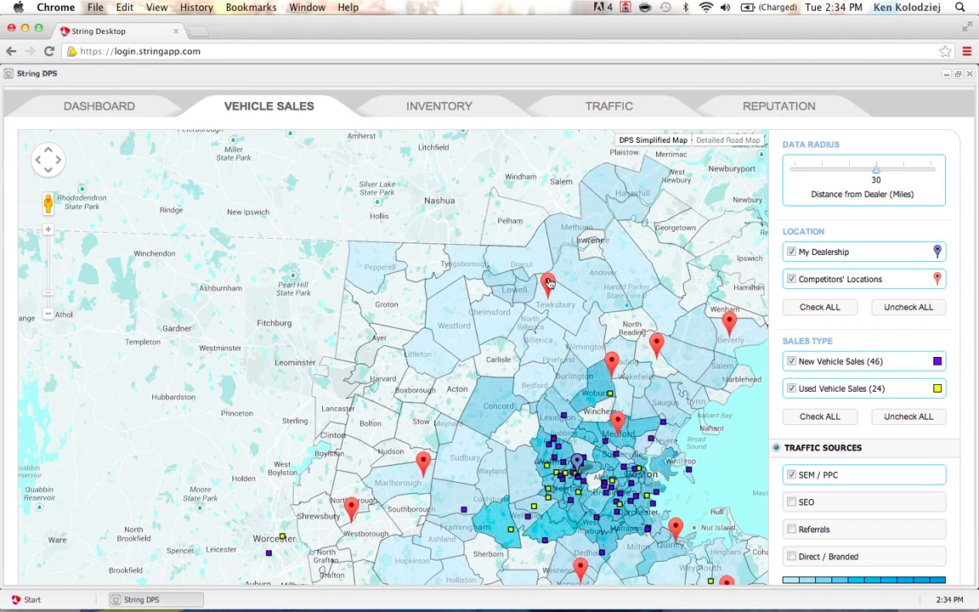
pyautogui.moveTo(598, 299); pyautogui.dragTo(600, 284)
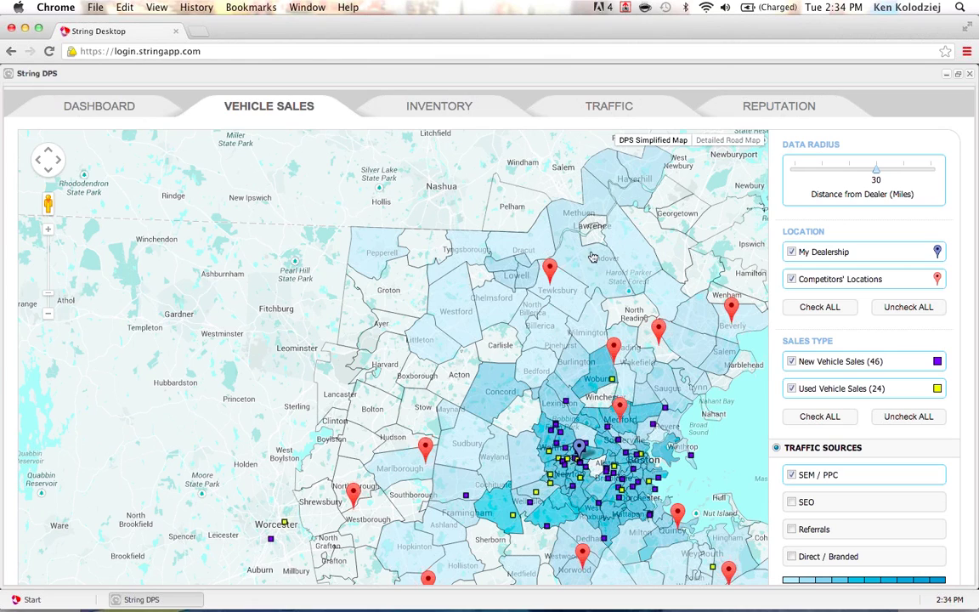
pyautogui.moveTo(615, 265); pyautogui.dragTo(615, 281)
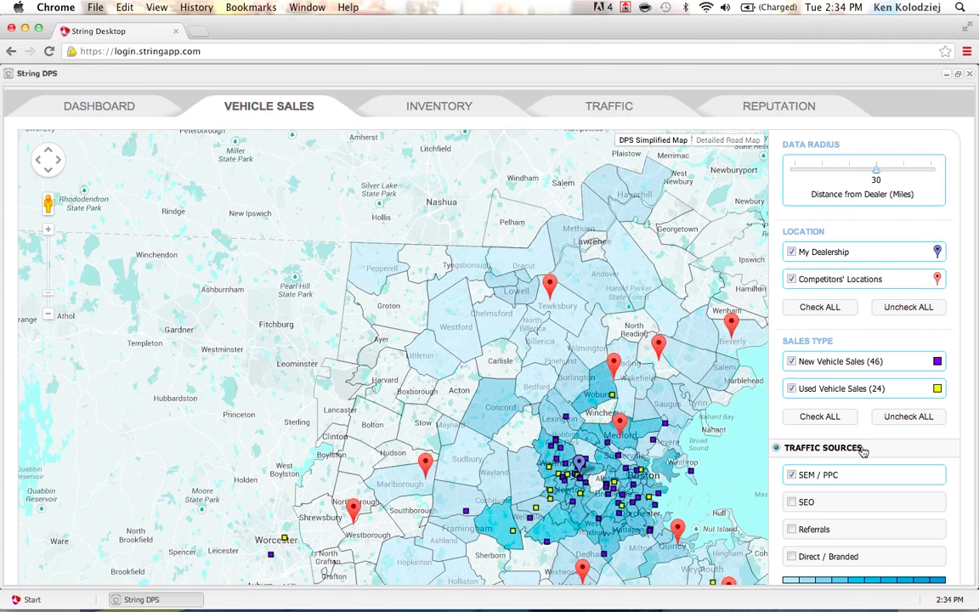
# - Switch the map overlay from Traffic Sources to Registration Data
pyautogui.scroll(-2, 865, 450)
pyautogui.scroll(-1, 864, 449)
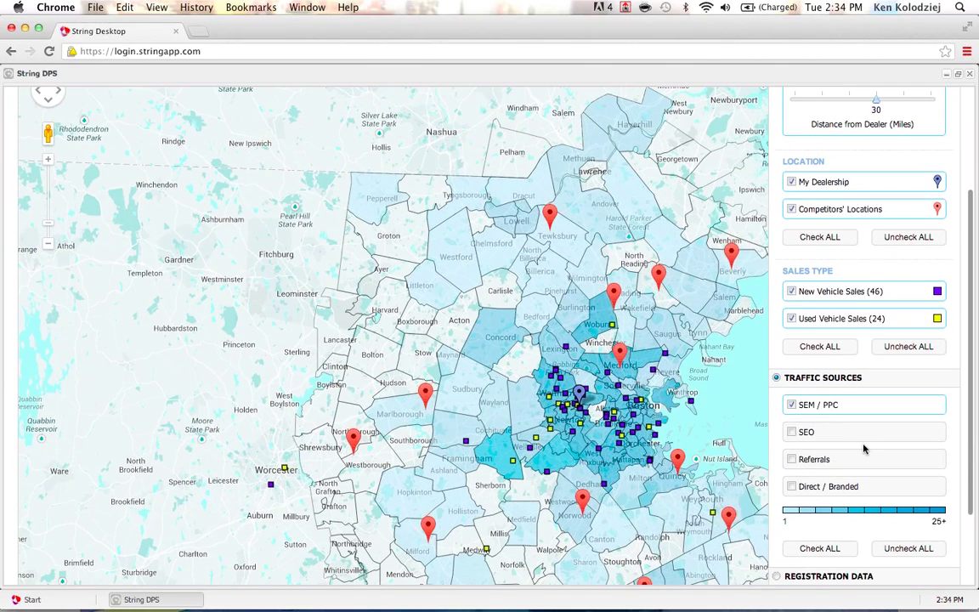
pyautogui.scroll(1, 864, 449)
pyautogui.scroll(-1, 864, 450)
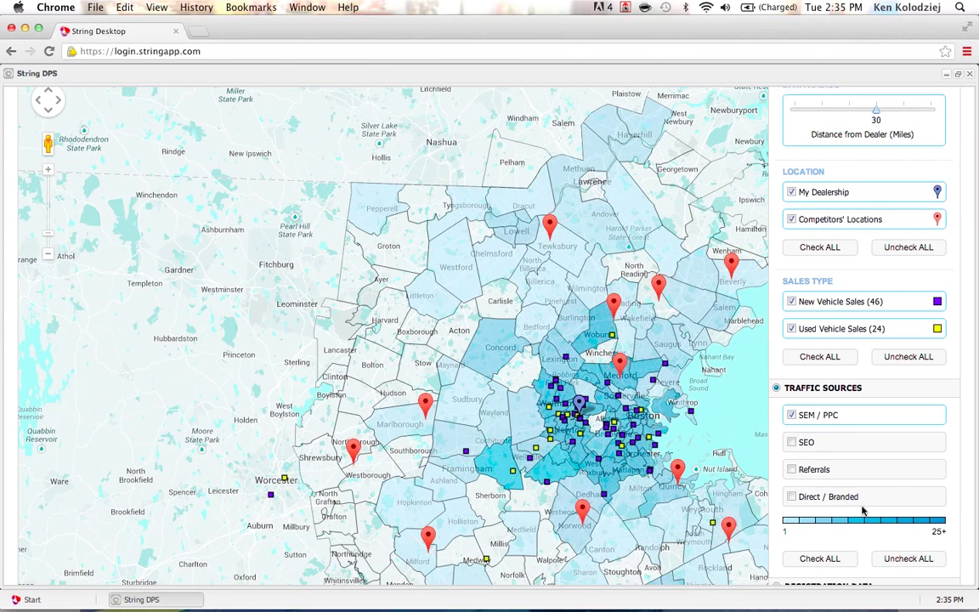
pyautogui.scroll(-3, 862, 510)
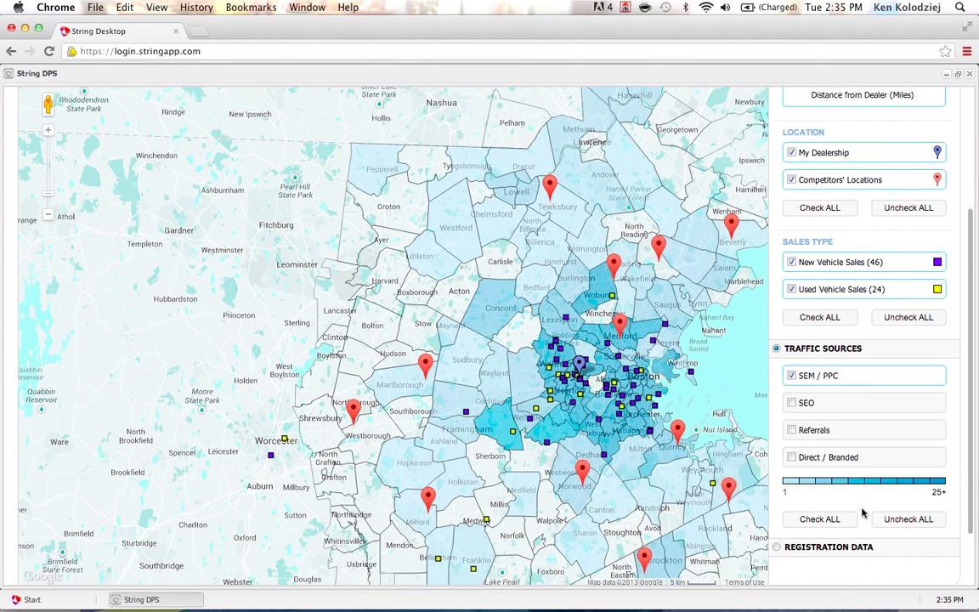
pyautogui.click(776, 548)
# - View the registration breakdown for Lowell, MA on the map and close it
pyautogui.moveTo(476, 356); pyautogui.dragTo(390, 371)
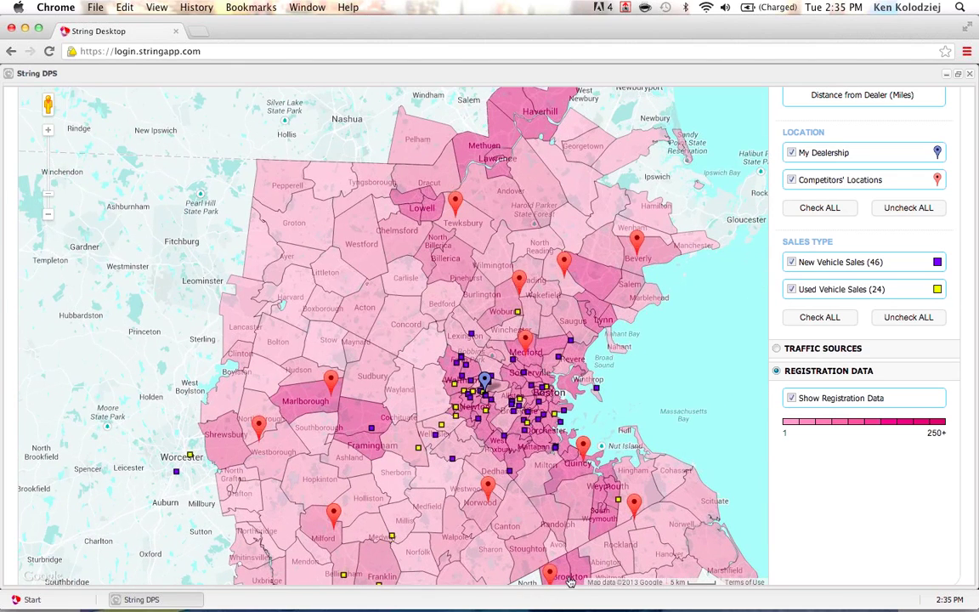
pyautogui.click(436, 215)
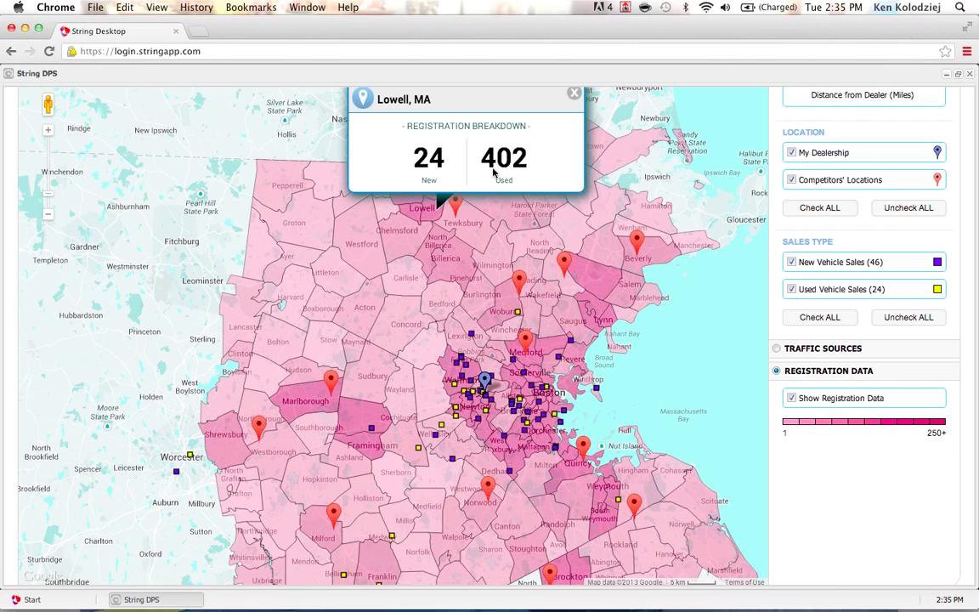
pyautogui.click(575, 92)
pyautogui.moveTo(483, 253); pyautogui.dragTo(479, 258)
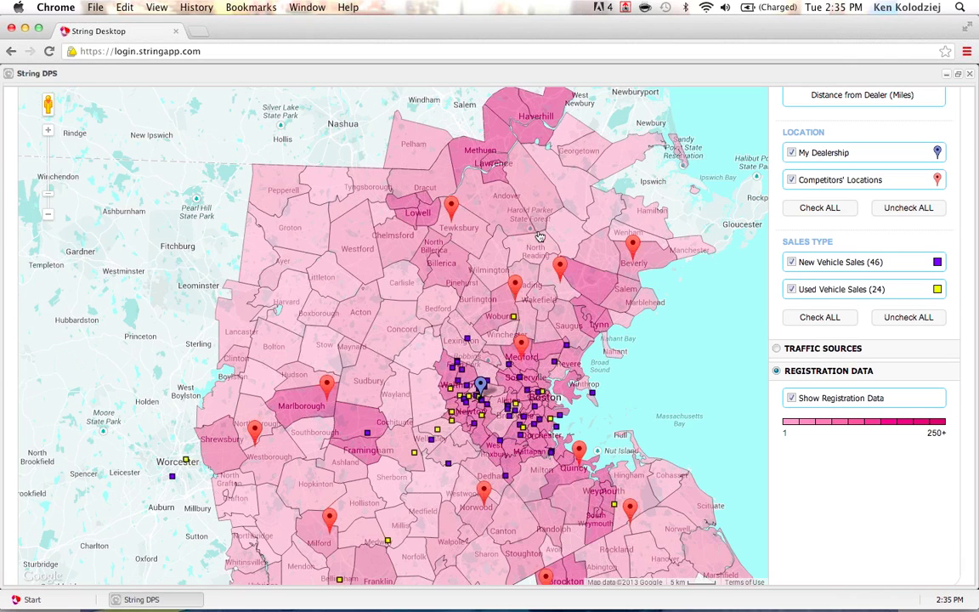
pyautogui.moveTo(538, 234); pyautogui.dragTo(577, 247)
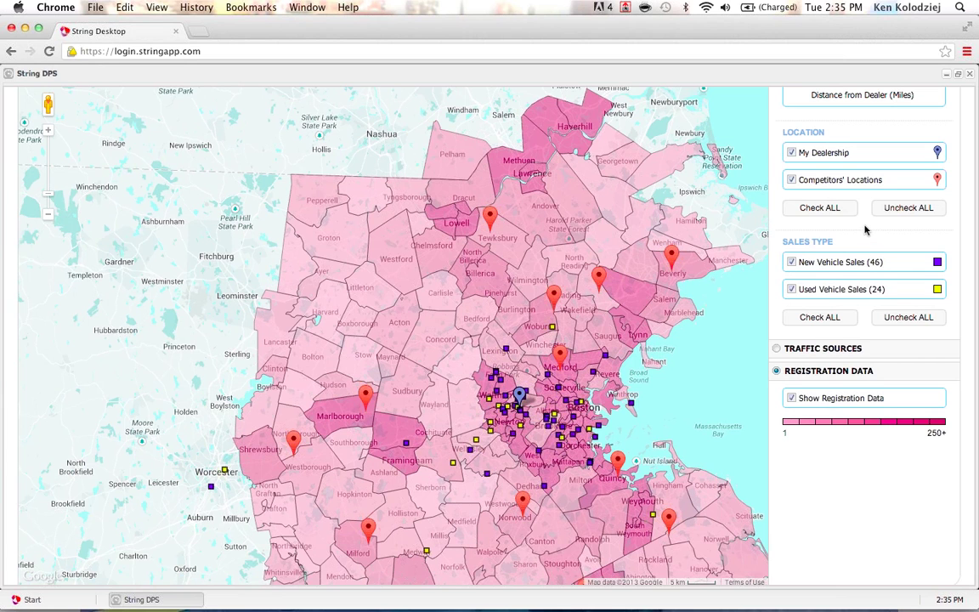
# - Return to the start of the Vehicle Sales report and open the Inventory report
pyautogui.scroll(3, 865, 230)
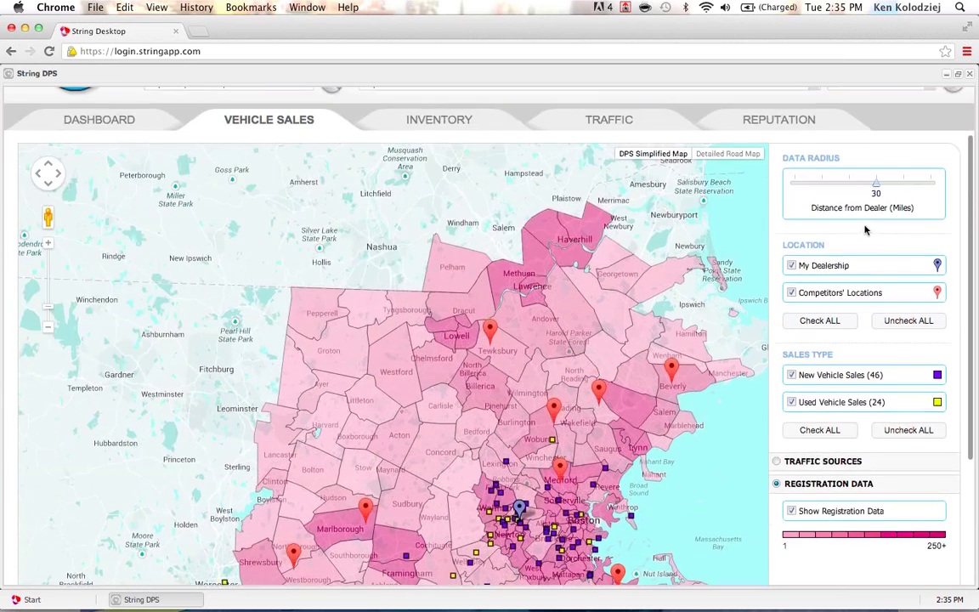
pyautogui.scroll(2, 865, 229)
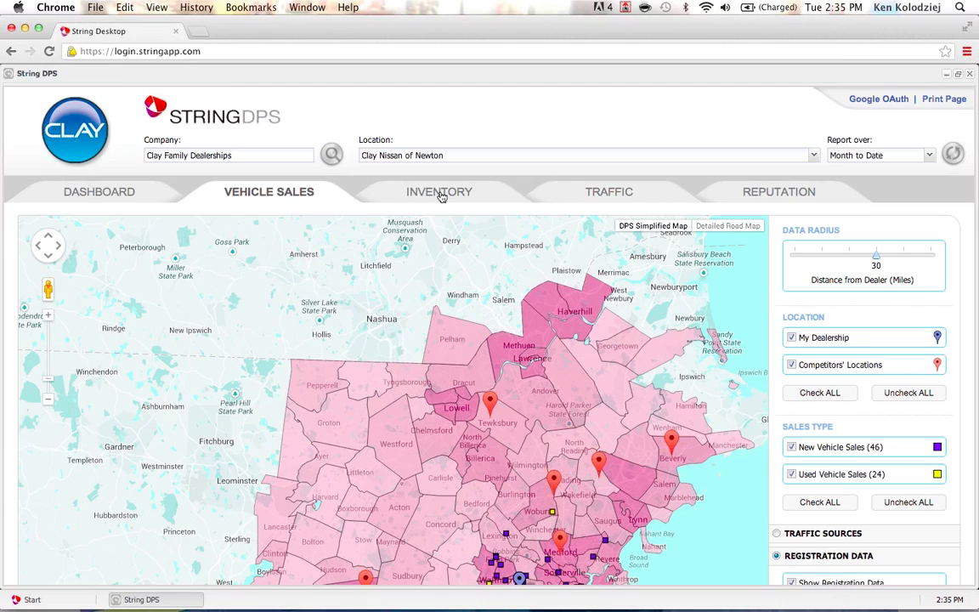
pyautogui.click(439, 194)
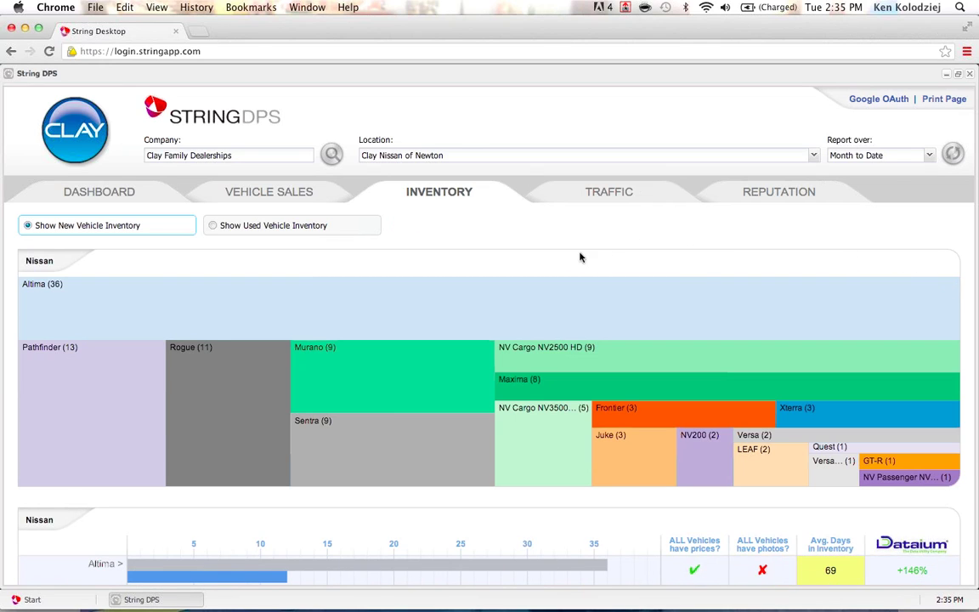
# - Search companies for "colon", choose Colonial Automotive Group with the location Colonial Volkswagen of Westborough, and refresh the report
pyautogui.tripleClick(254, 155)
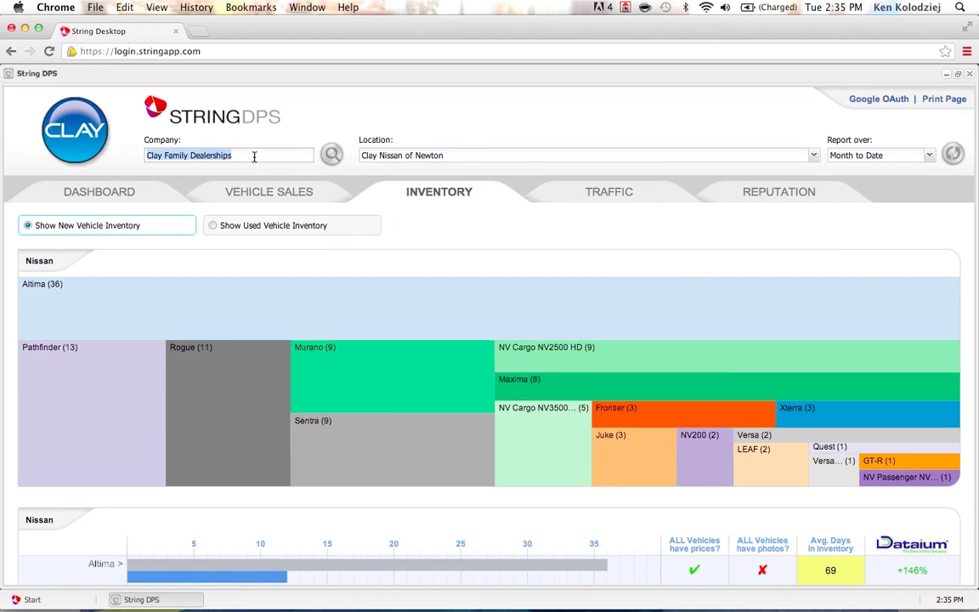
pyautogui.write('cono')
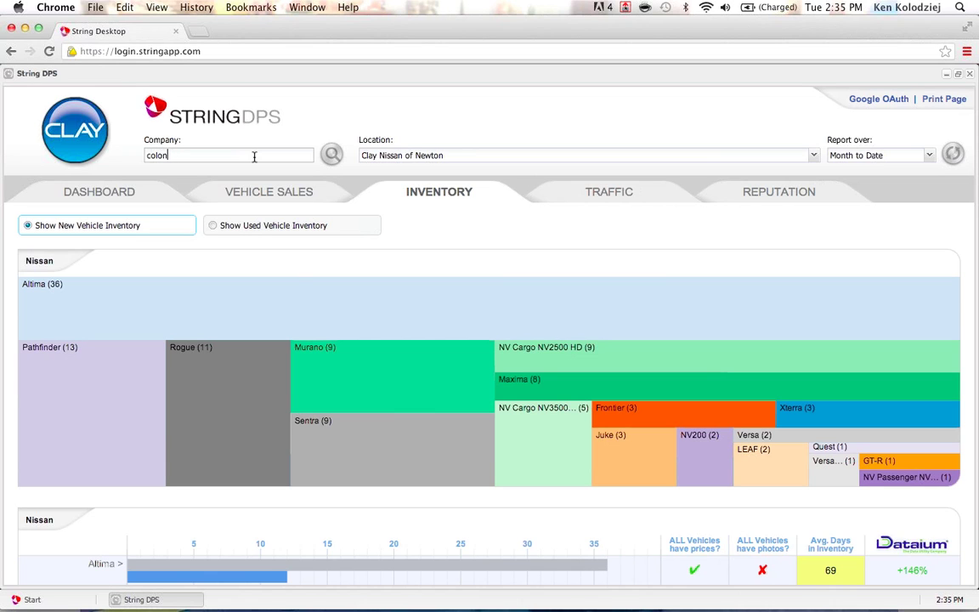
pyautogui.write('n')
pyautogui.press('Return')
pyautogui.doubleClick(334, 259)
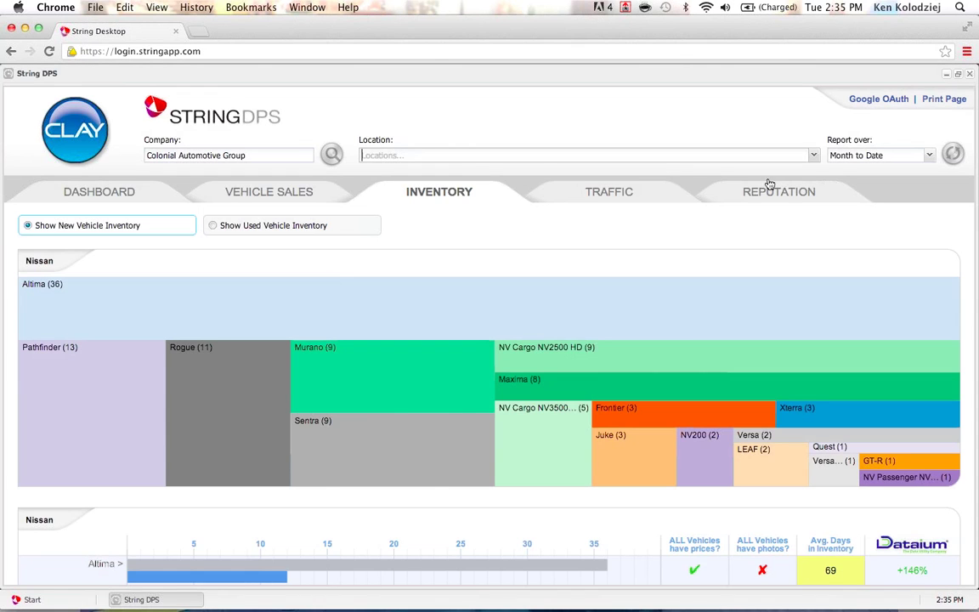
pyautogui.click(814, 156)
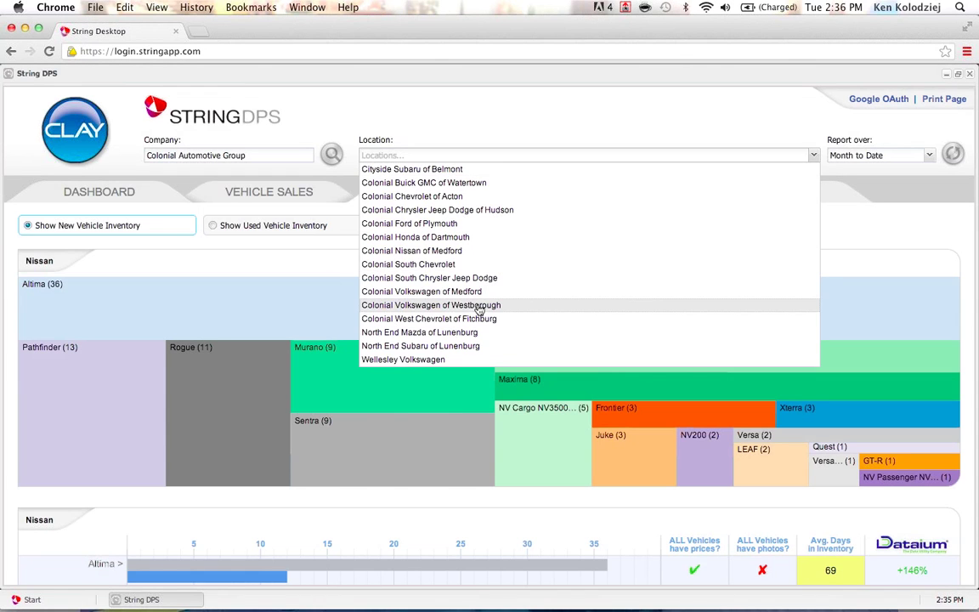
pyautogui.click(493, 240)
pyautogui.click(951, 155)
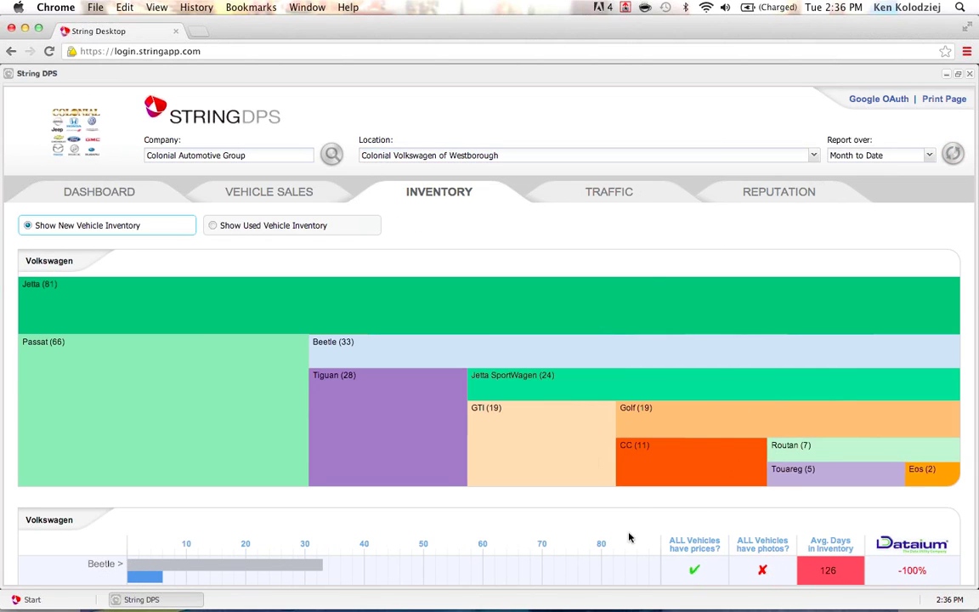
# - Drill into the Jetta block of the new Volkswagen inventory to view its trims, and return to the Volkswagen level
pyautogui.scroll(-2, 631, 509)
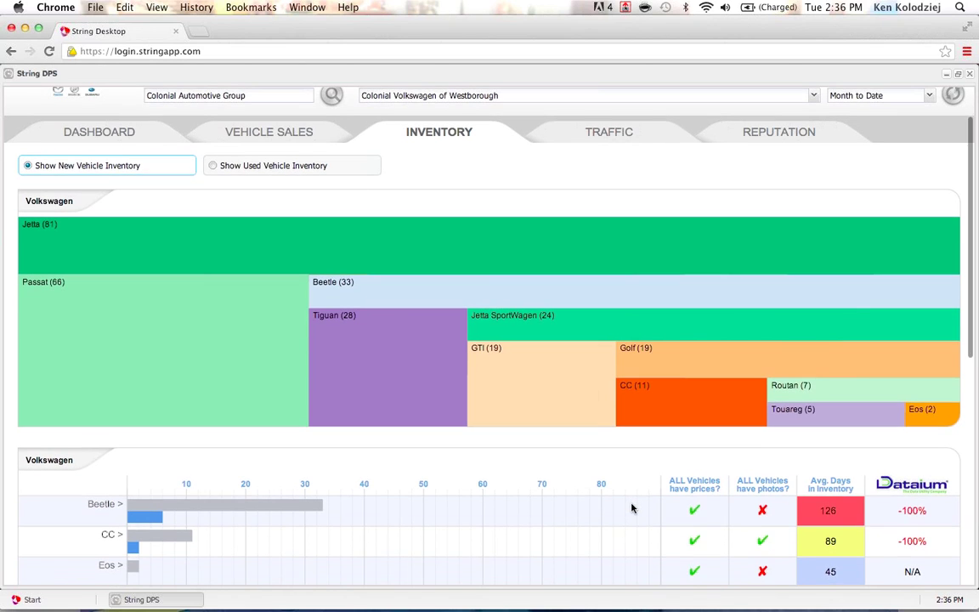
pyautogui.scroll(1, 631, 508)
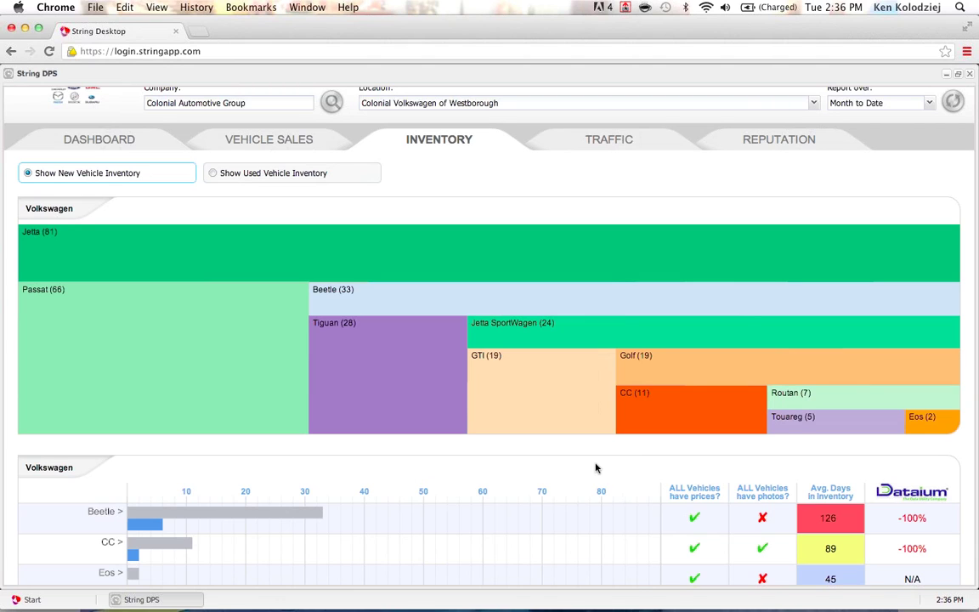
pyautogui.scroll(-2, 640, 471)
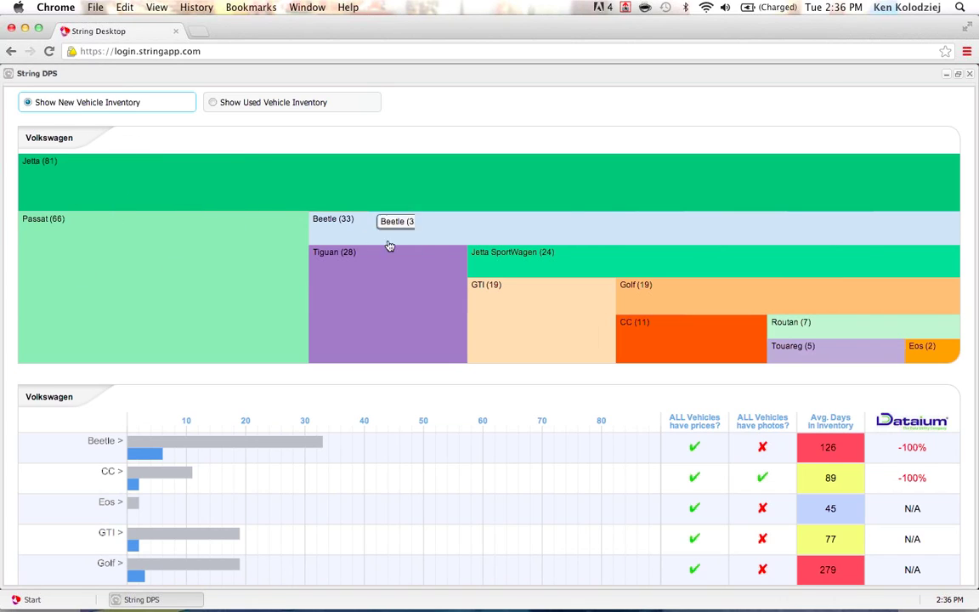
pyautogui.click(272, 194)
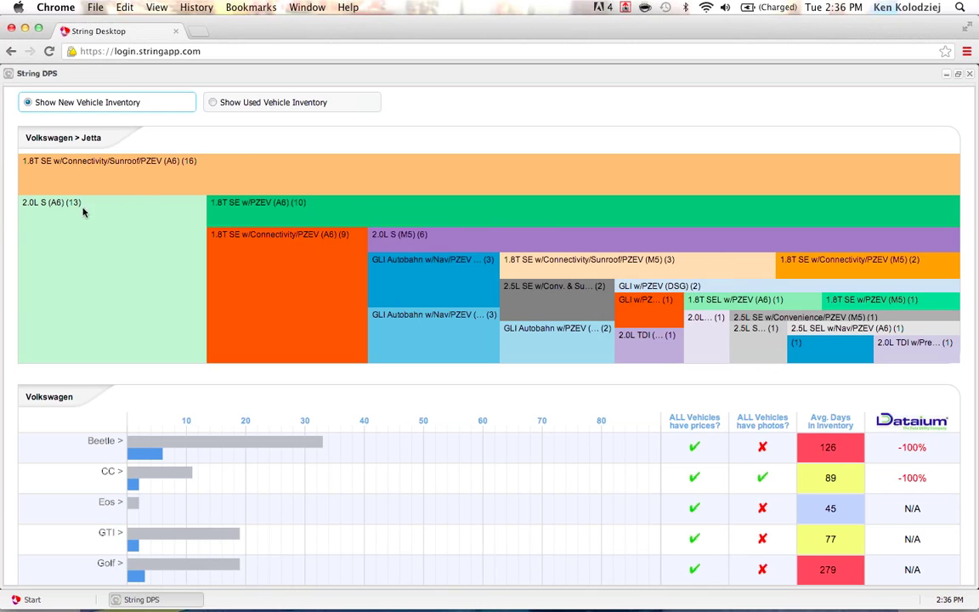
pyautogui.click(49, 141)
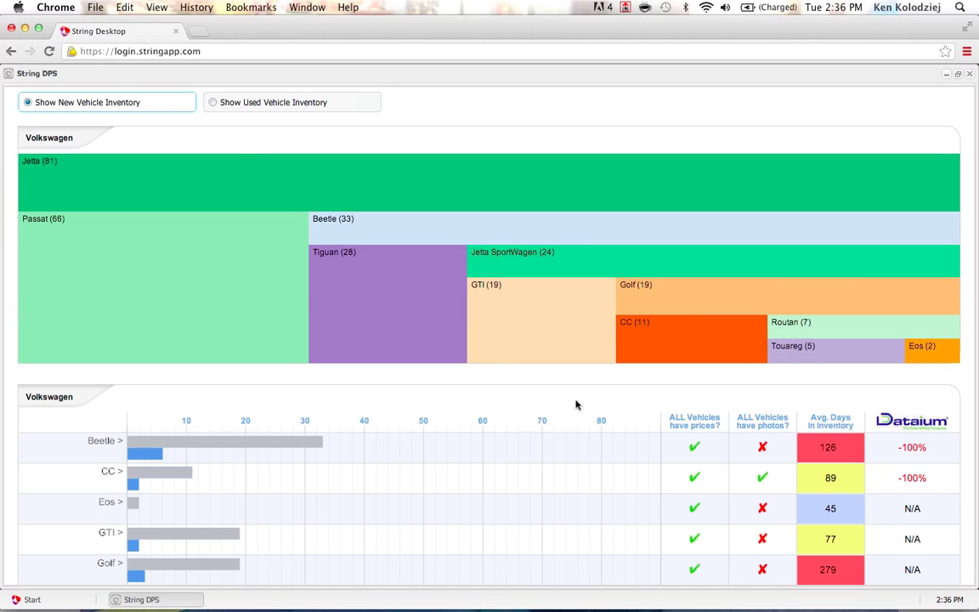
# - Examine the Volkswagen inventory and sales chart by model, including the Beetle's sales bar
pyautogui.scroll(-5, 575, 404)
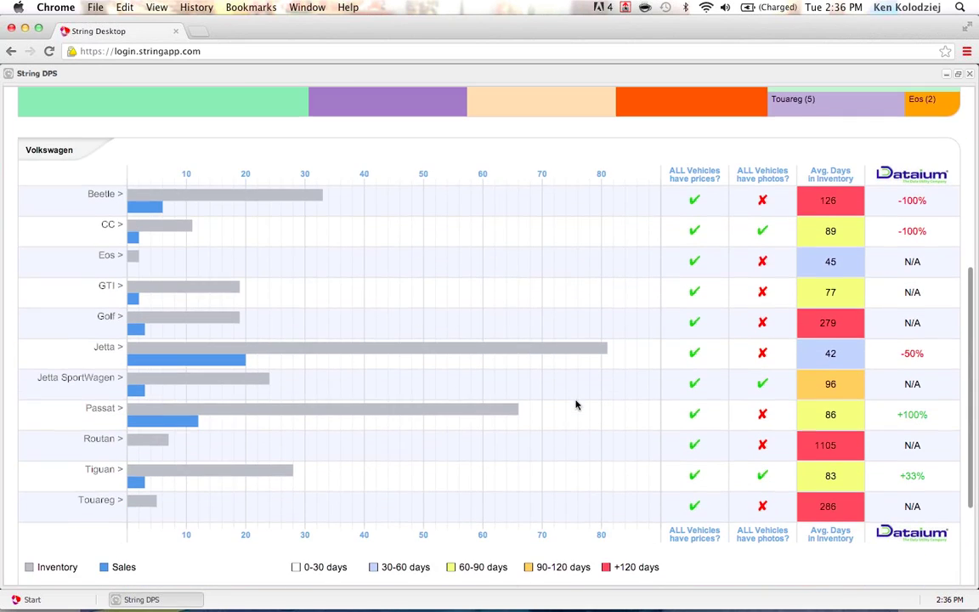
pyautogui.scroll(-2, 575, 404)
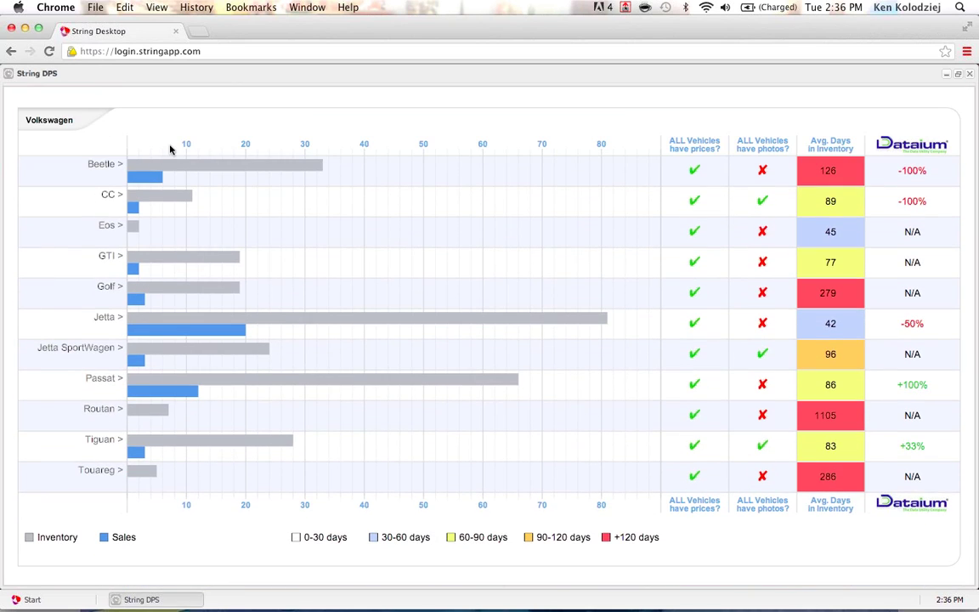
pyautogui.moveTo(139, 180)
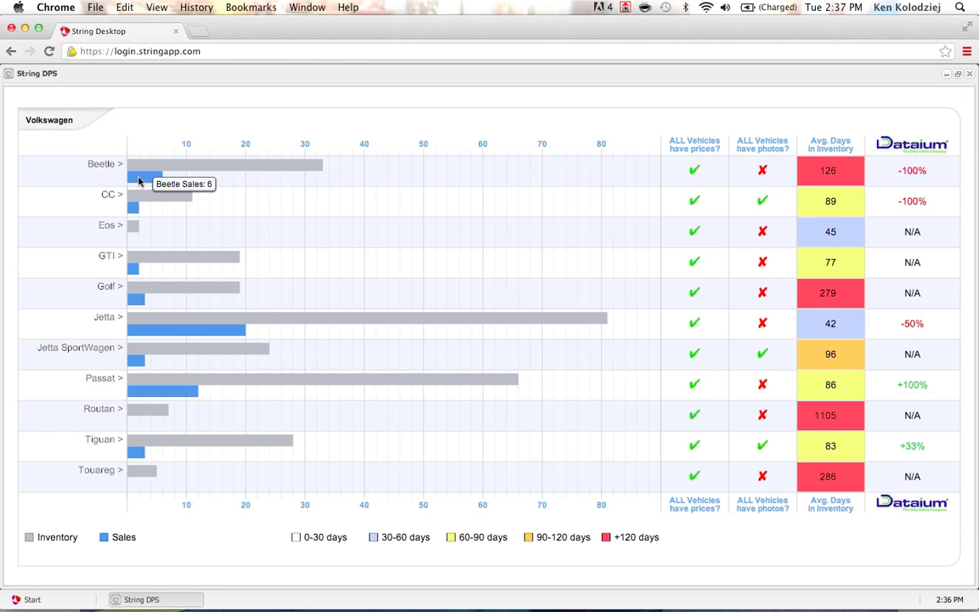
pyautogui.scroll(5, 638, 367)
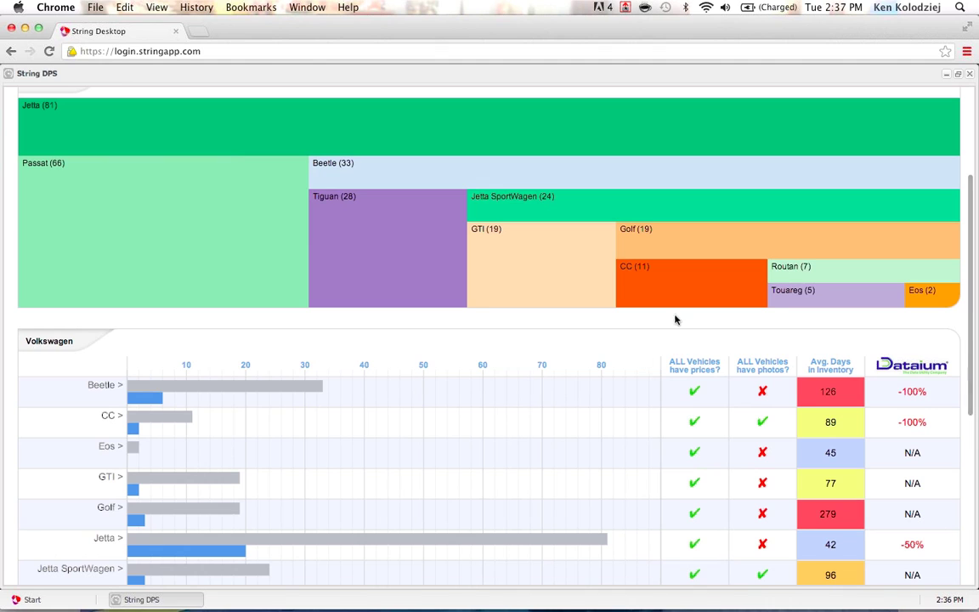
# - Set the report period to Last 30 Days and inspect the Beetle's inventory and sales bars in the Volkswagen chart
pyautogui.scroll(3, 774, 295)
pyautogui.click(887, 92)
pyautogui.click(891, 111)
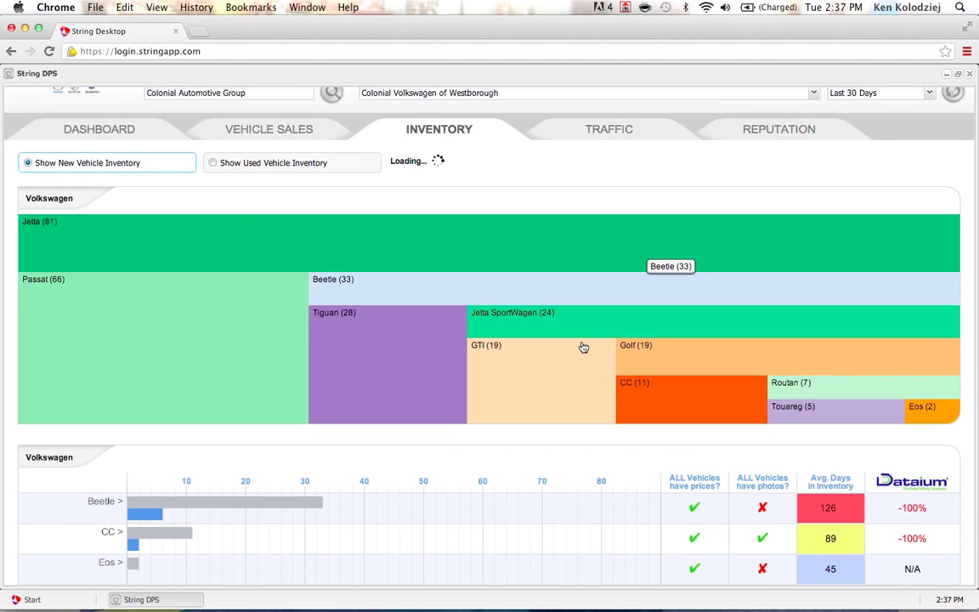
pyautogui.scroll(-8, 468, 414)
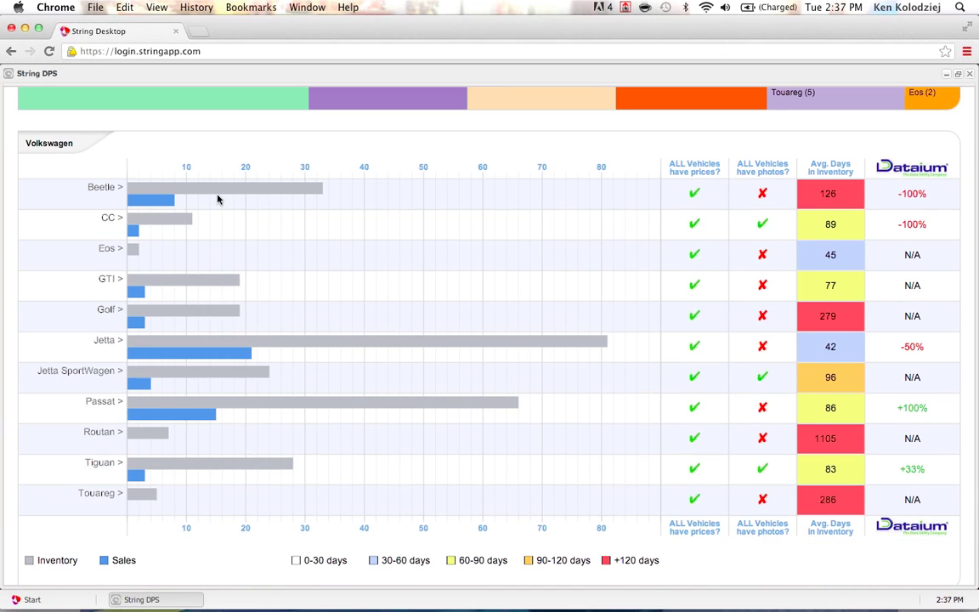
pyautogui.moveTo(218, 193)
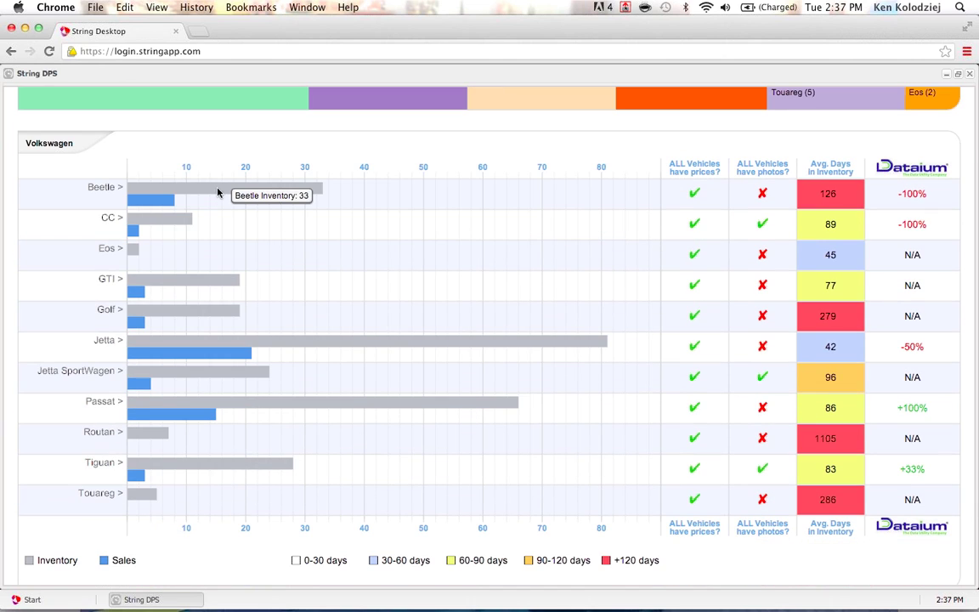
pyautogui.moveTo(168, 203)
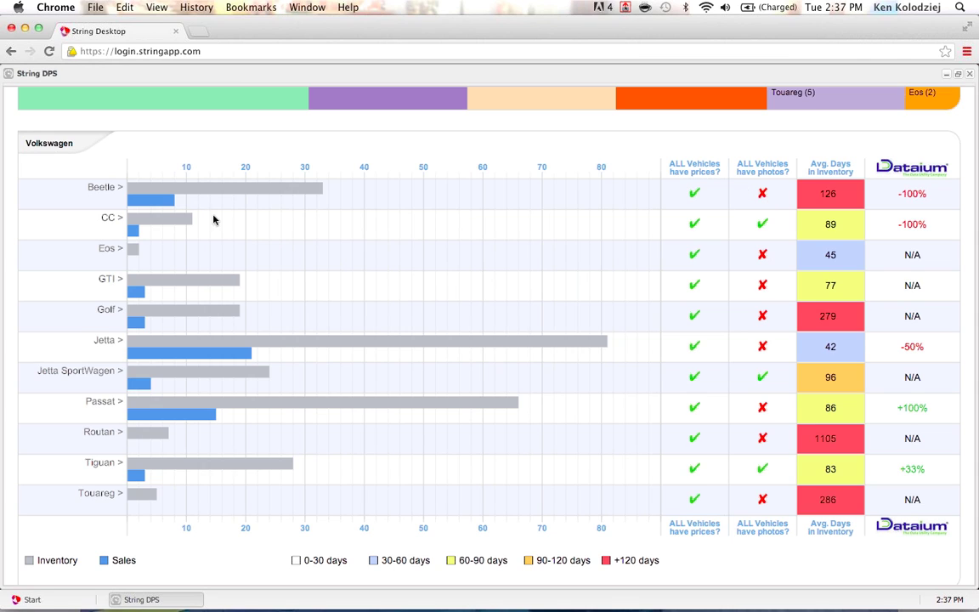
# - Drill into the Beetle from its average days in inventory, and check the Beetle and Passat bars in the Volkswagen chart
pyautogui.doubleClick(838, 193)
pyautogui.click(836, 194)
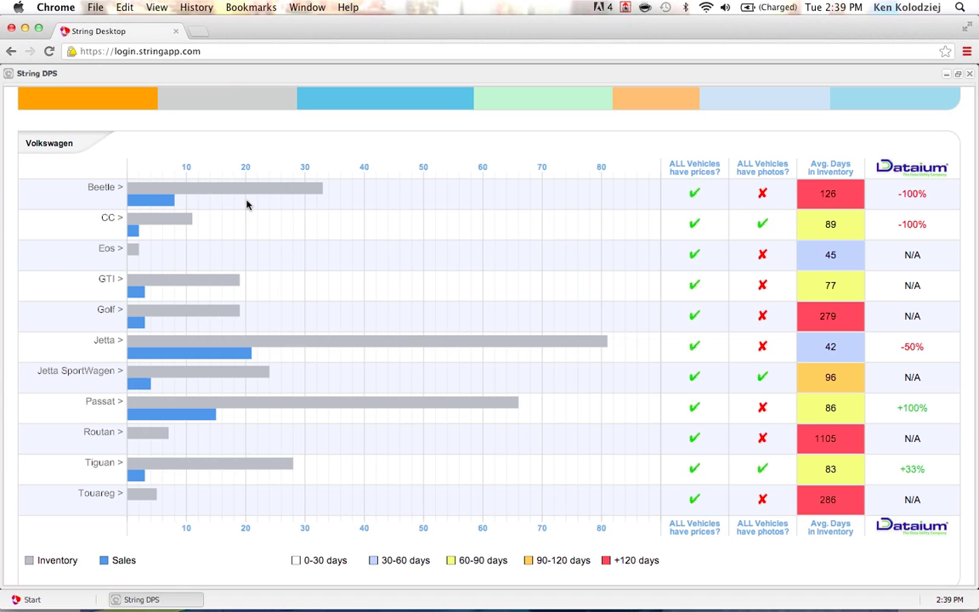
pyautogui.moveTo(281, 195)
pyautogui.moveTo(396, 404)
pyautogui.moveTo(211, 418)
# - Return to the start of the Inventory report and open the Traffic report
pyautogui.scroll(2, 572, 413)
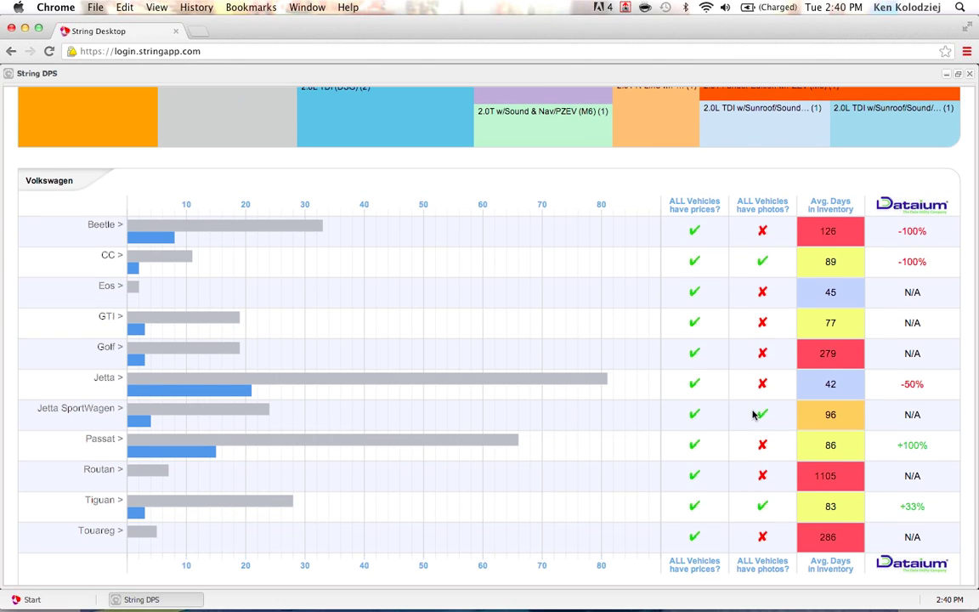
pyautogui.scroll(10, 714, 365)
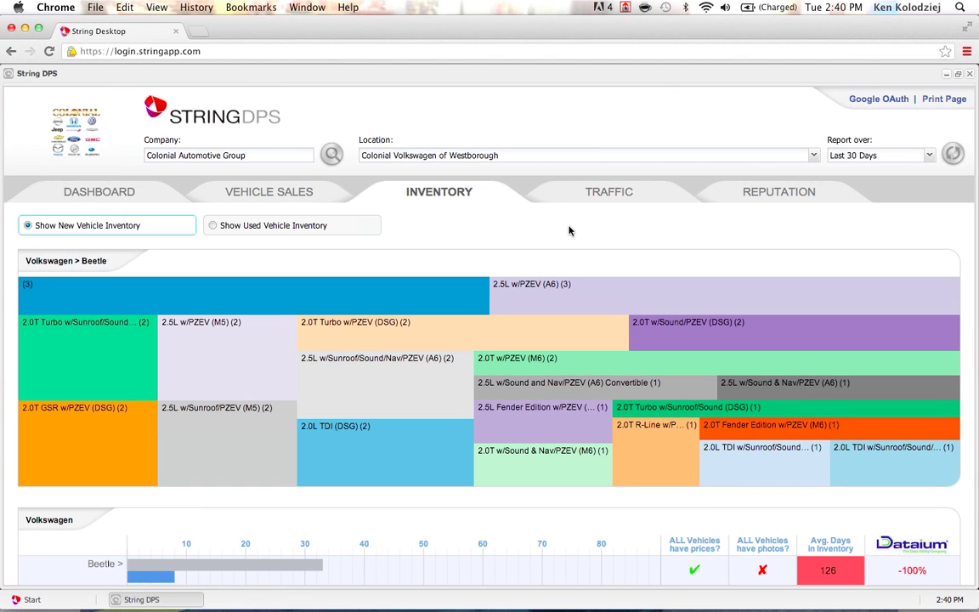
pyautogui.click(616, 195)
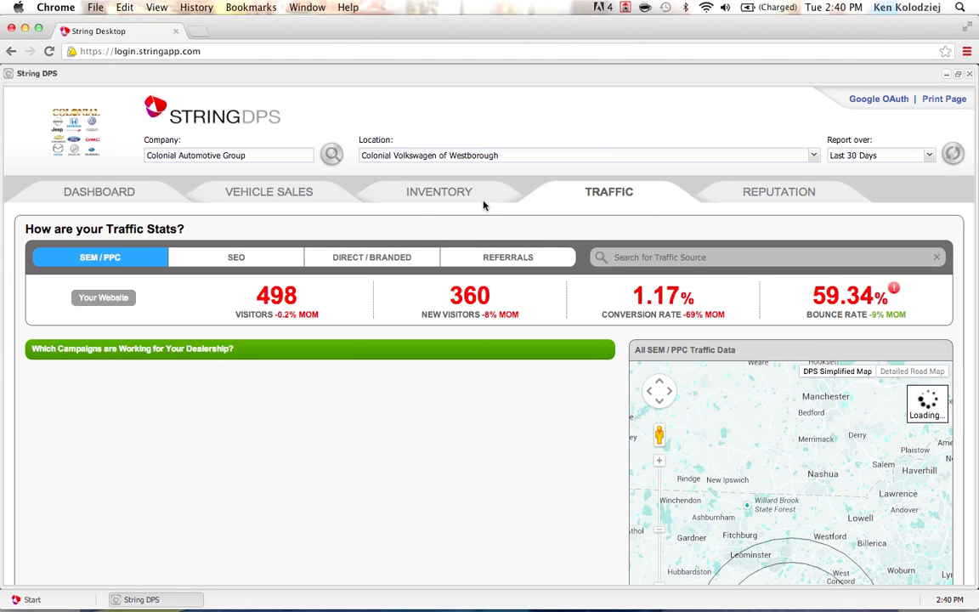
# - Search companies for "rick case", choose Rick Case with the location Rick Case Honda, and refresh the report
pyautogui.click(265, 153)
pyautogui.write('rick case')
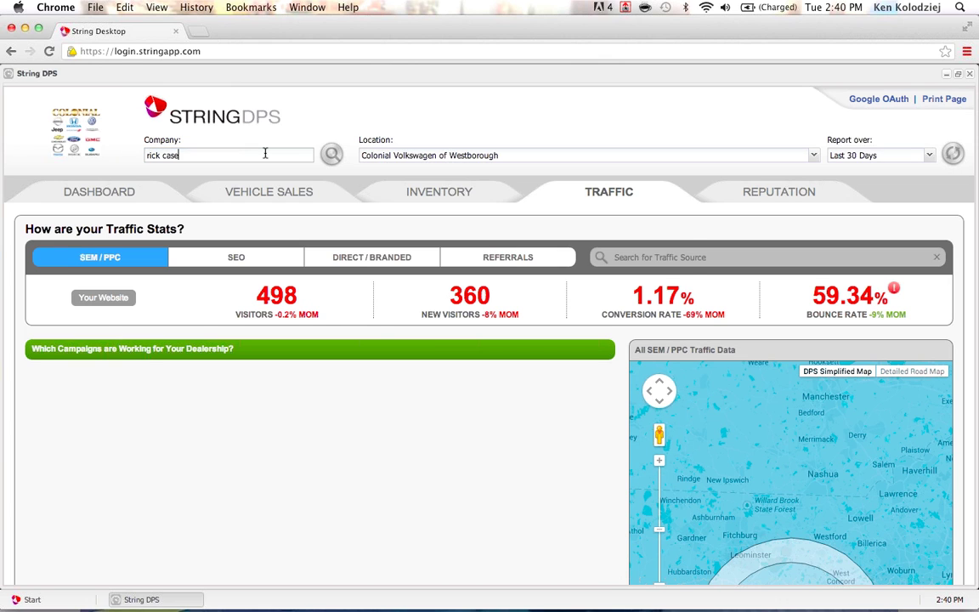
pyautogui.press('Return')
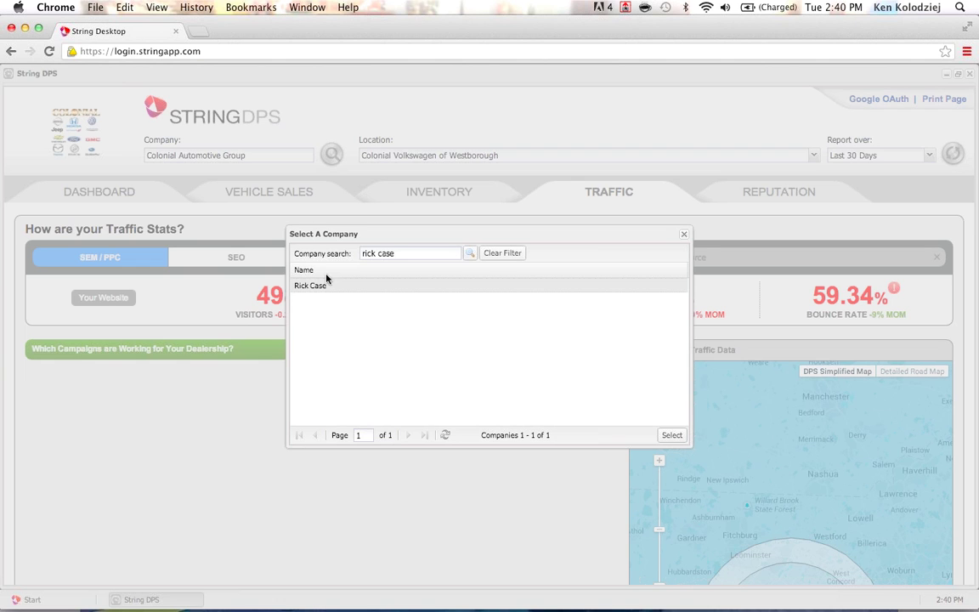
pyautogui.doubleClick(292, 284)
pyautogui.click(951, 154)
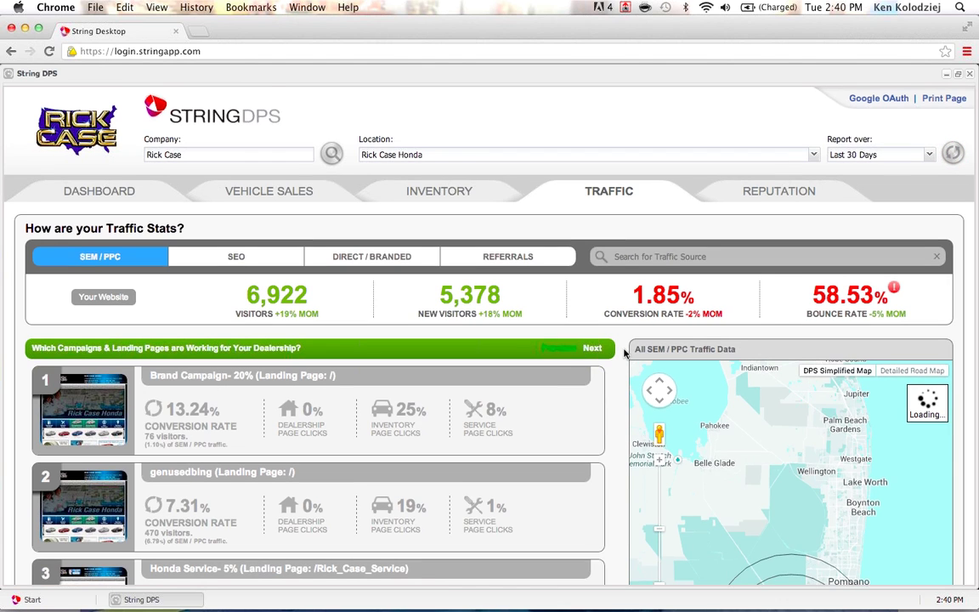
# - Examine which SEM / PPC campaigns and landing pages are working and not working for the dealership
pyautogui.scroll(-3, 629, 353)
pyautogui.scroll(-1, 624, 353)
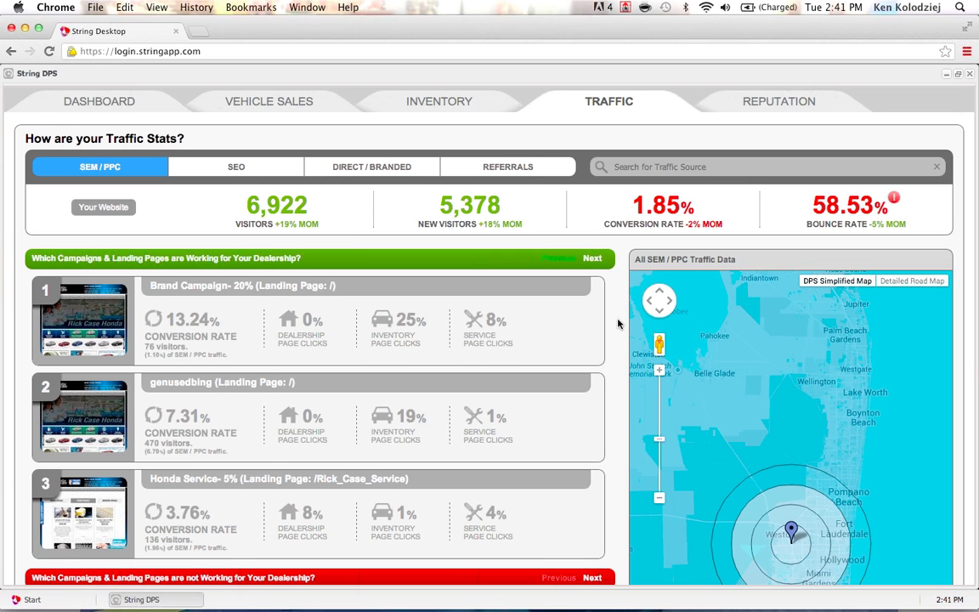
pyautogui.scroll(-2, 618, 323)
pyautogui.scroll(1, 617, 323)
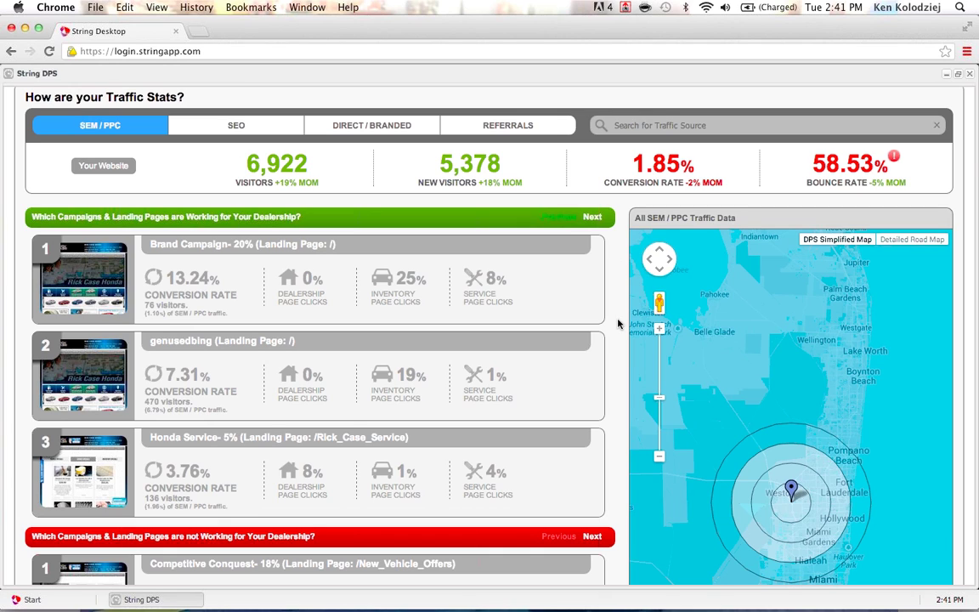
pyautogui.scroll(-2, 617, 323)
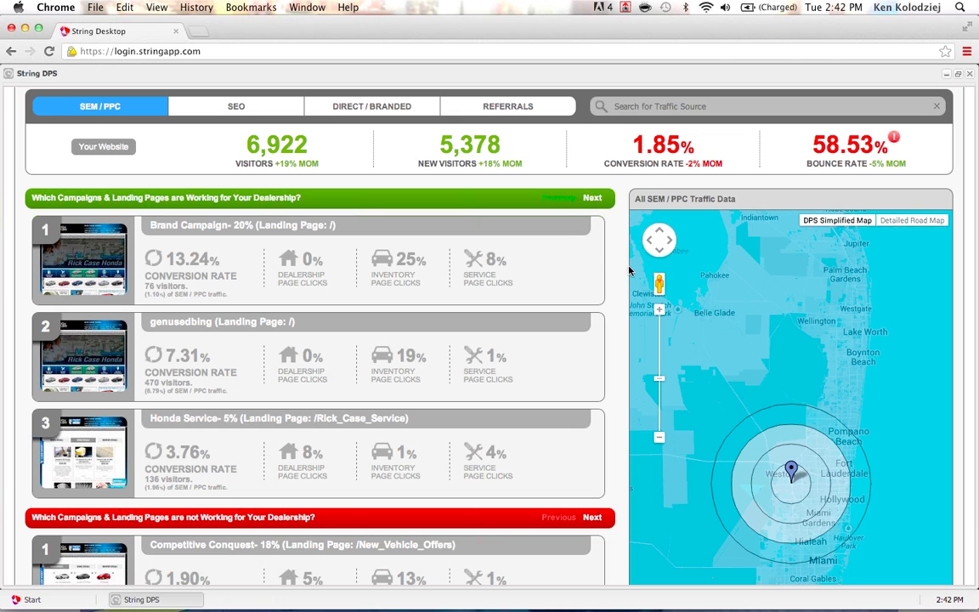
pyautogui.scroll(-2, 622, 272)
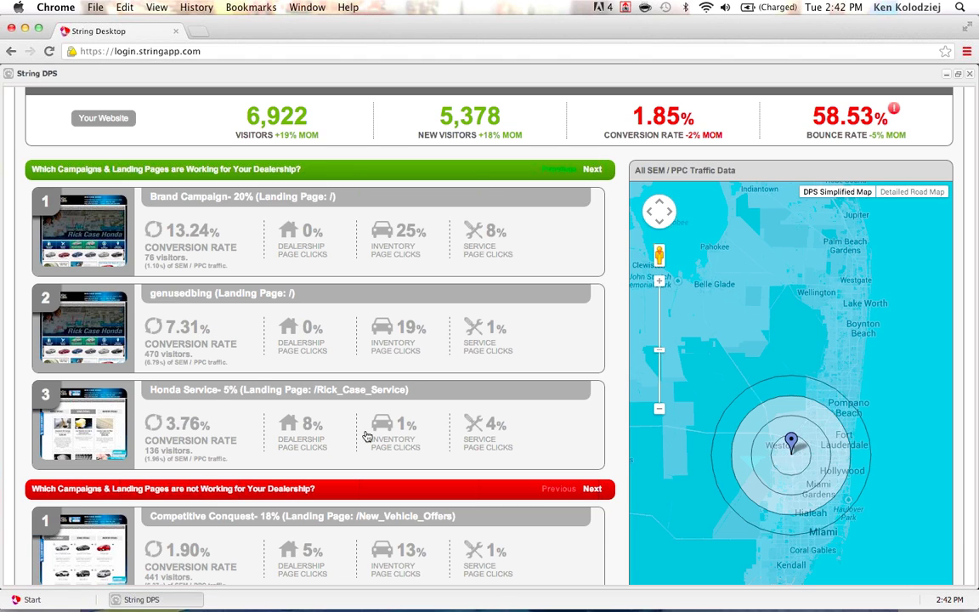
pyautogui.scroll(-5, 623, 410)
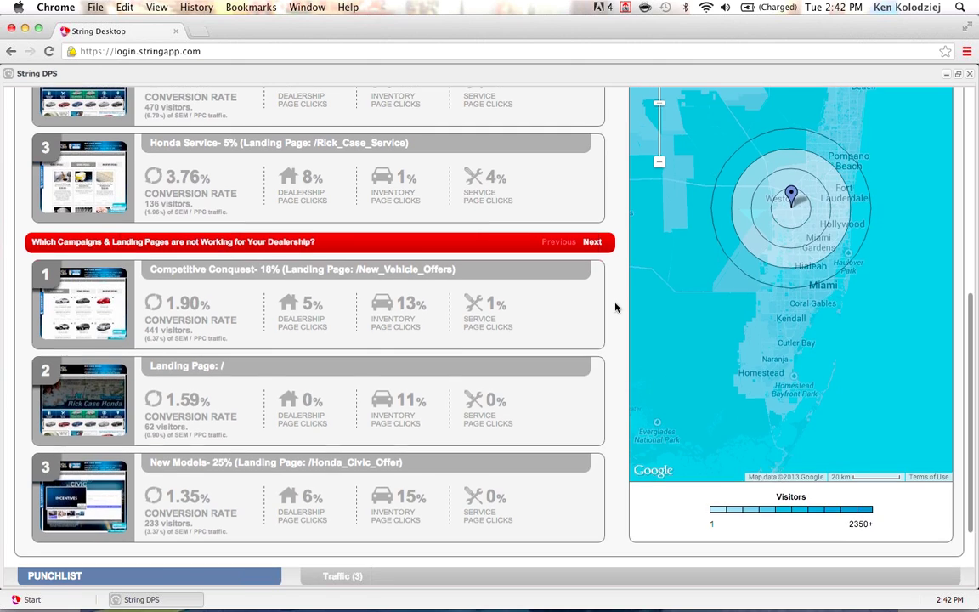
pyautogui.scroll(-1, 616, 308)
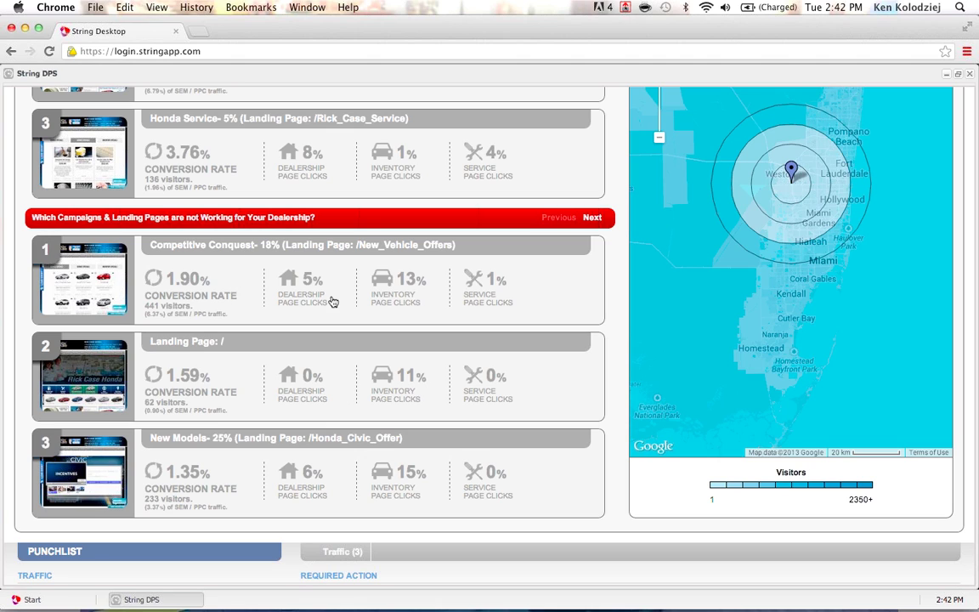
# - Show the traffic of the Competitive Conquest- 18% campaign on the map
pyautogui.click(186, 289)
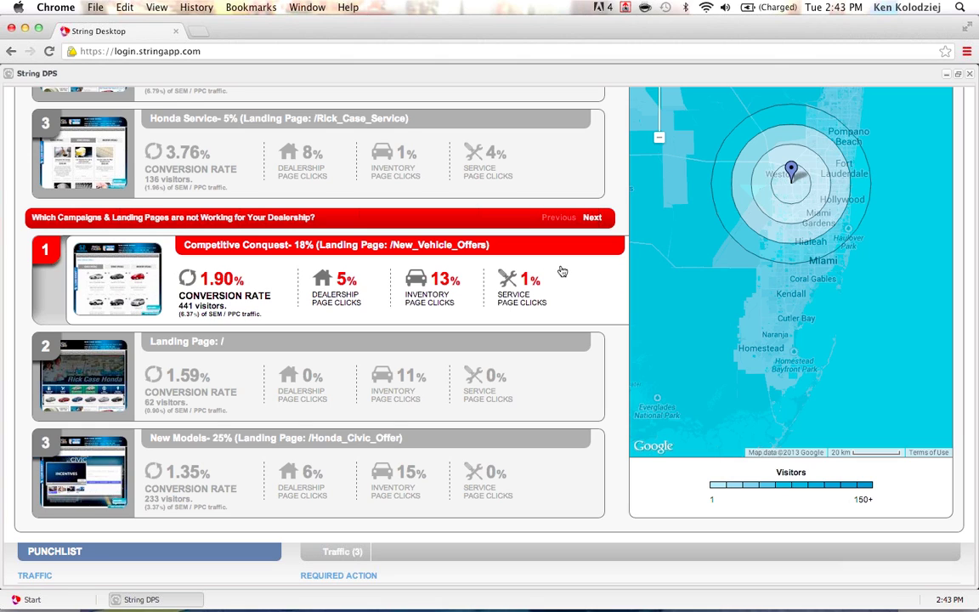
pyautogui.scroll(3, 811, 333)
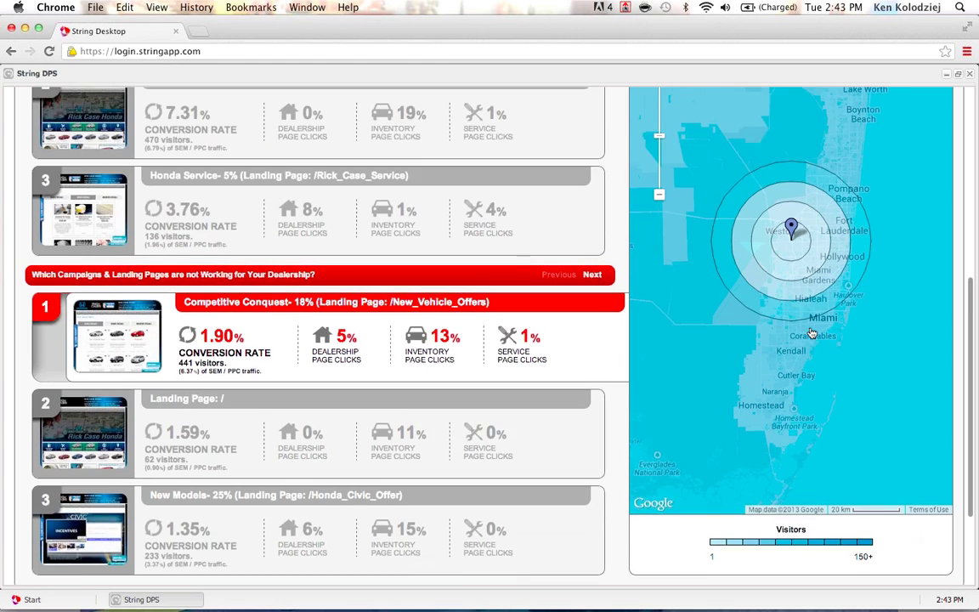
pyautogui.scroll(3, 829, 340)
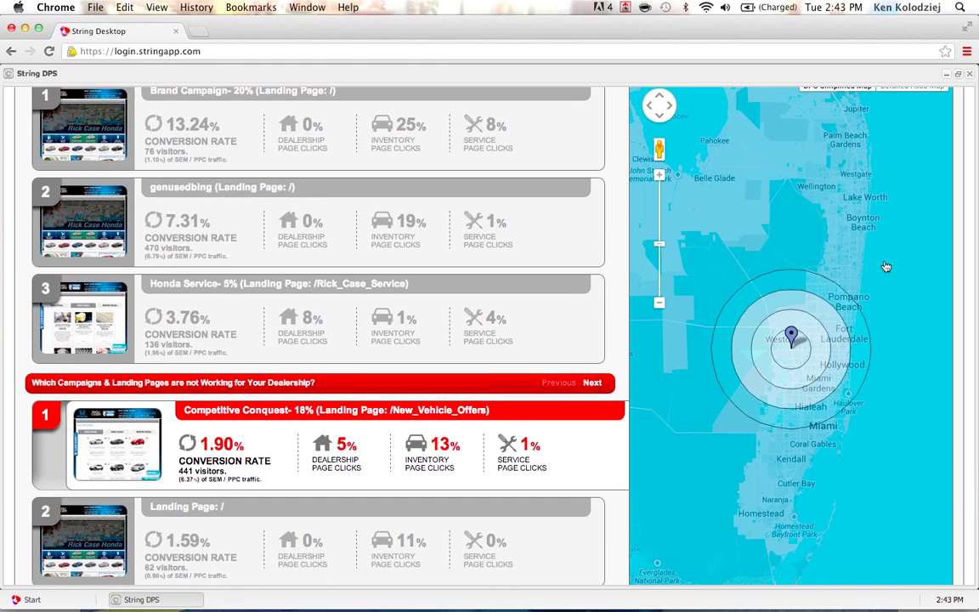
pyautogui.scroll(1, 787, 267)
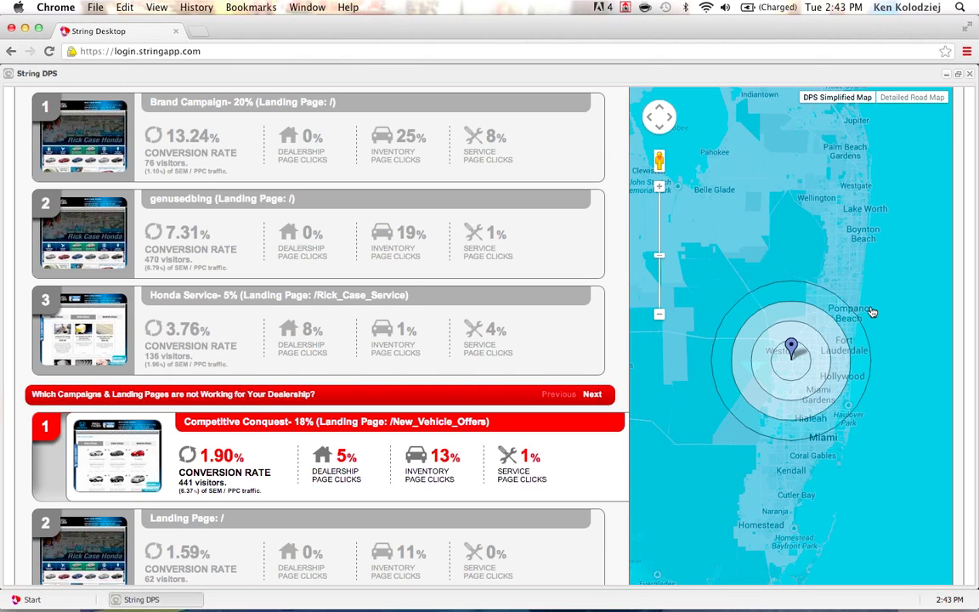
# - View the campaign's total visits on the map beyond 20 miles, within 15 and 20 miles, and in the next inner ring, closing each pop-up
pyautogui.click(848, 266)
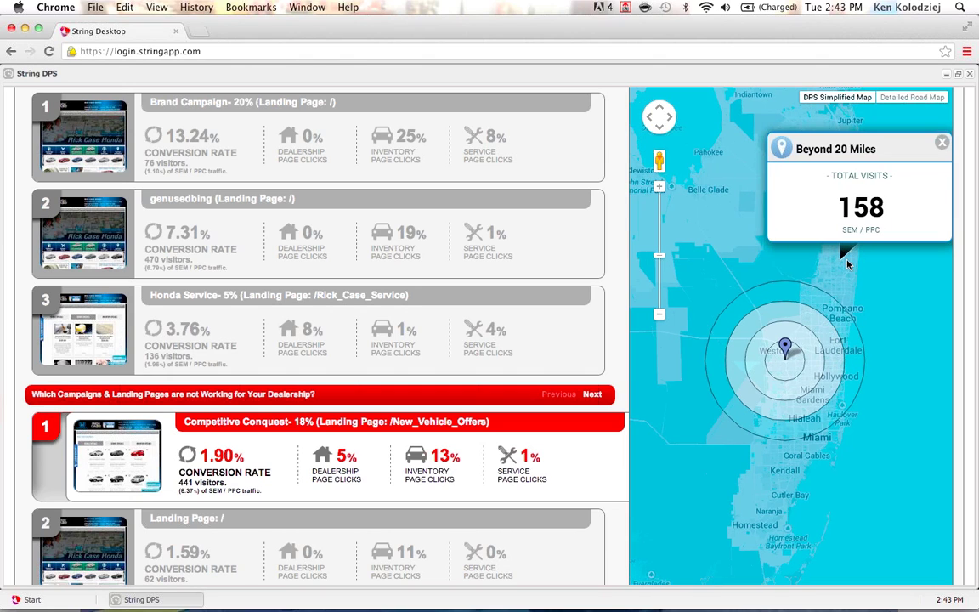
pyautogui.click(942, 143)
pyautogui.click(814, 293)
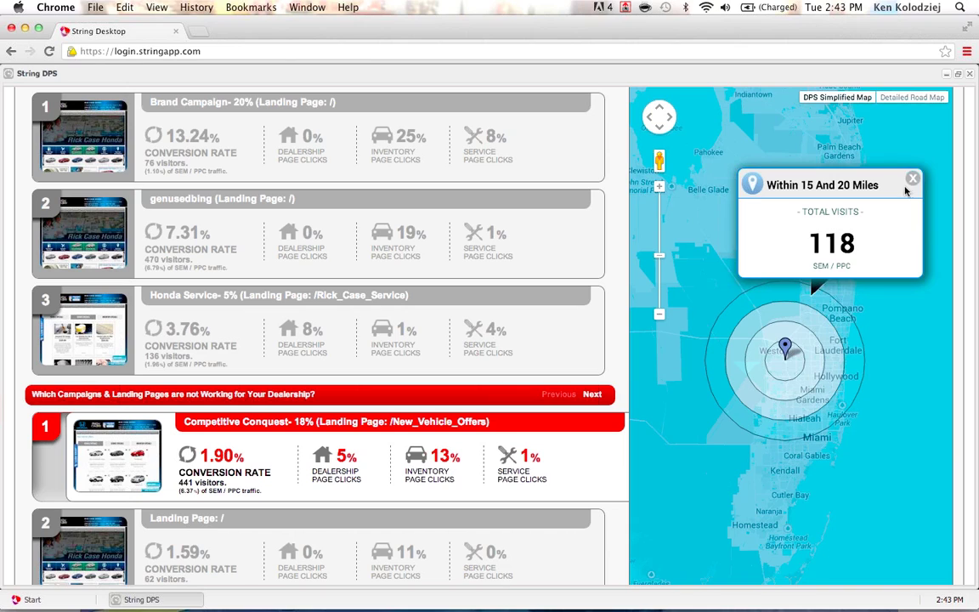
pyautogui.click(914, 180)
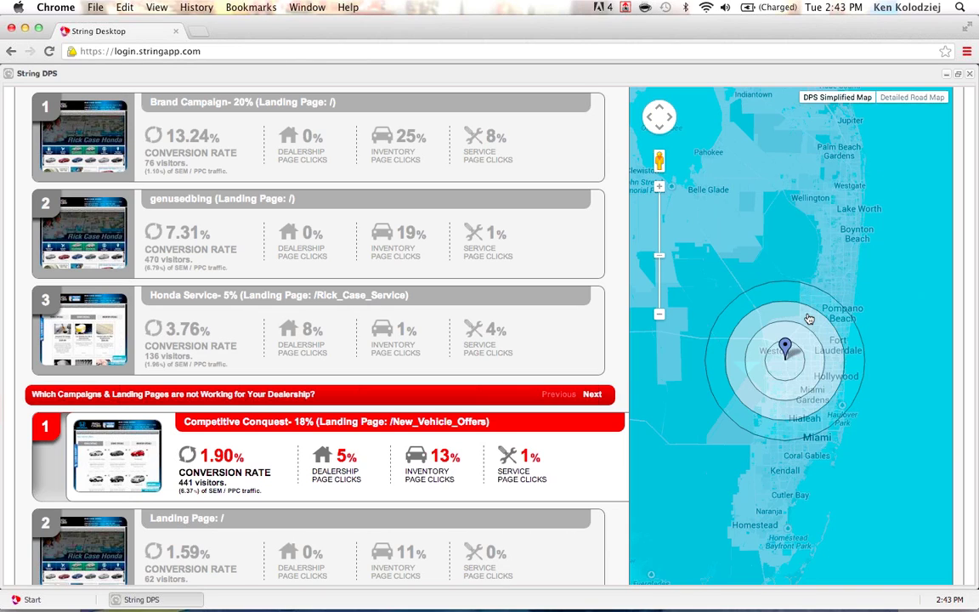
pyautogui.click(809, 319)
pyautogui.click(909, 196)
pyautogui.moveTo(880, 288)
pyautogui.mouseDown()
pyautogui.moveTo(891, 317)
pyautogui.moveTo(887, 284)
pyautogui.mouseUp()
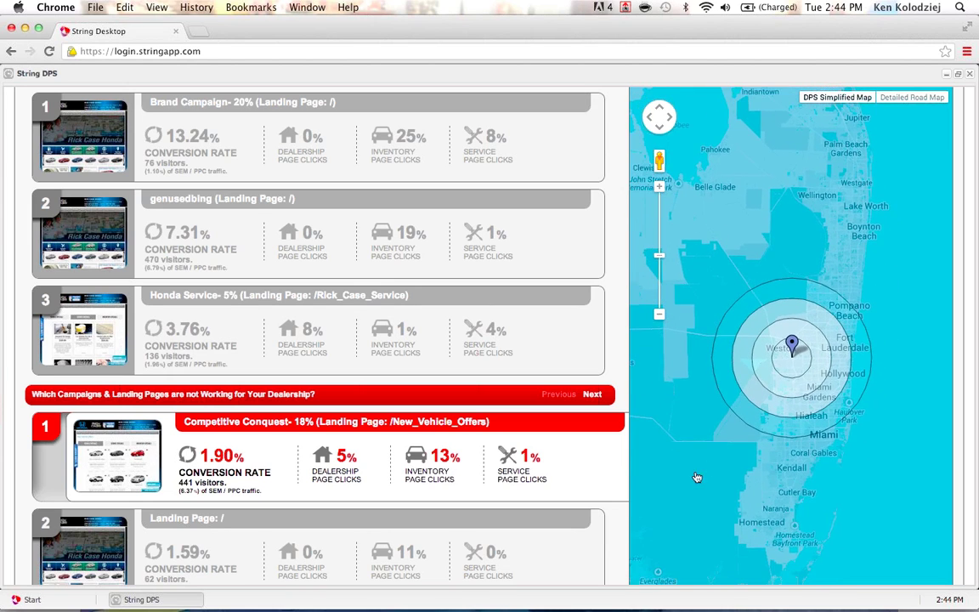
# - Check the SEM / PPC bounce rate alert, and switch to the Referrals traffic to review its working and non-working sources
pyautogui.scroll(5, 623, 401)
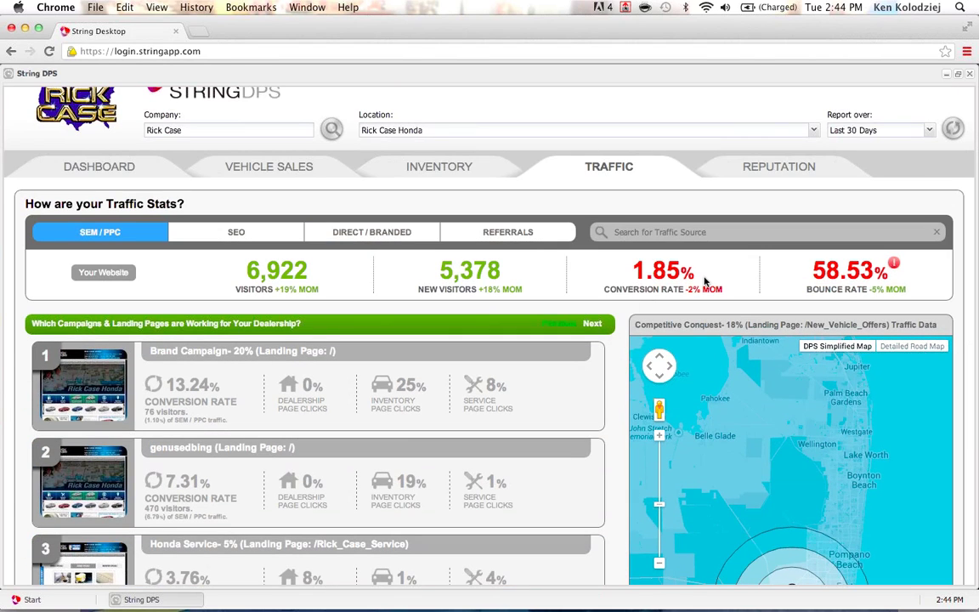
pyautogui.moveTo(894, 265)
pyautogui.click(509, 238)
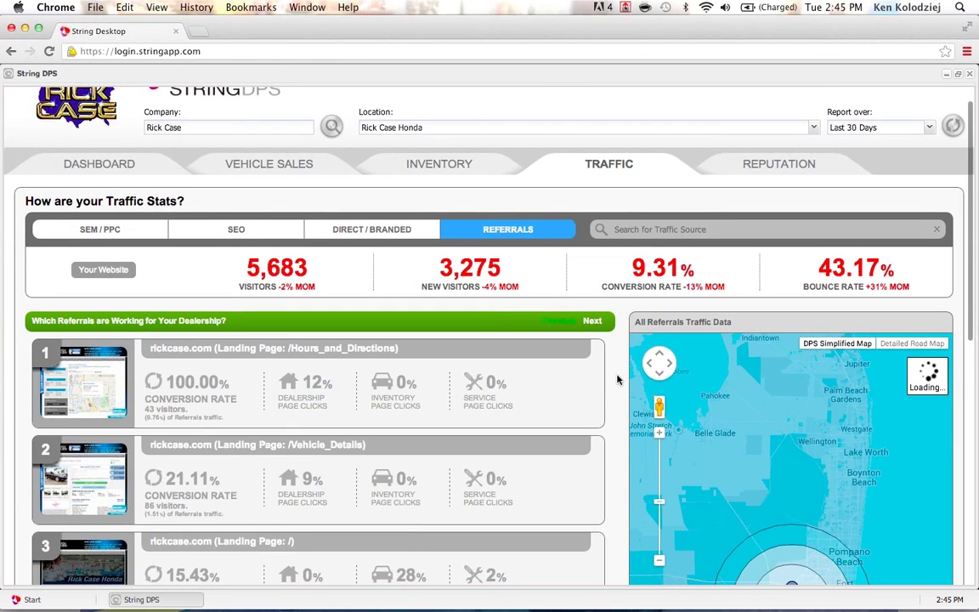
pyautogui.scroll(-5, 618, 380)
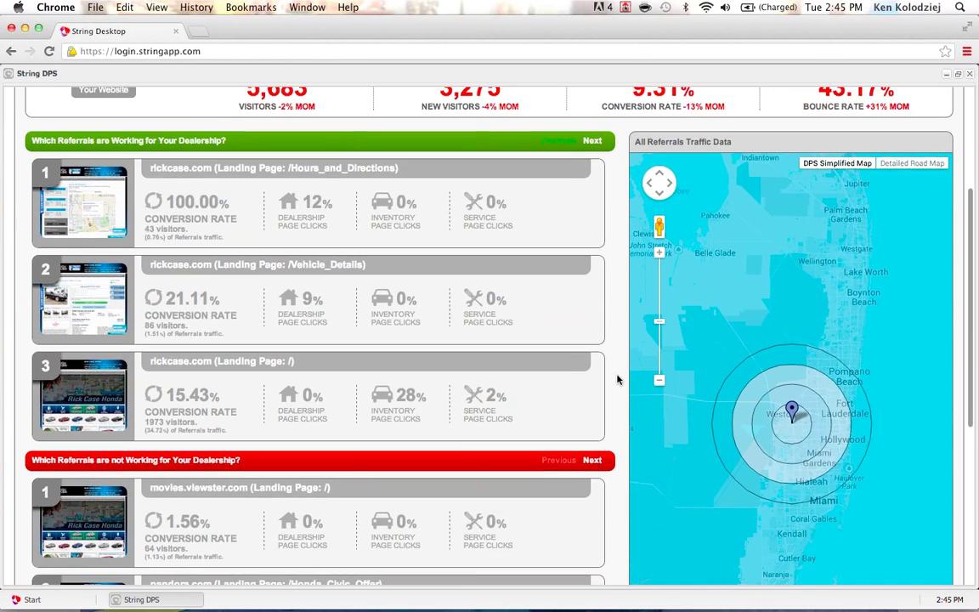
pyautogui.scroll(-6, 618, 380)
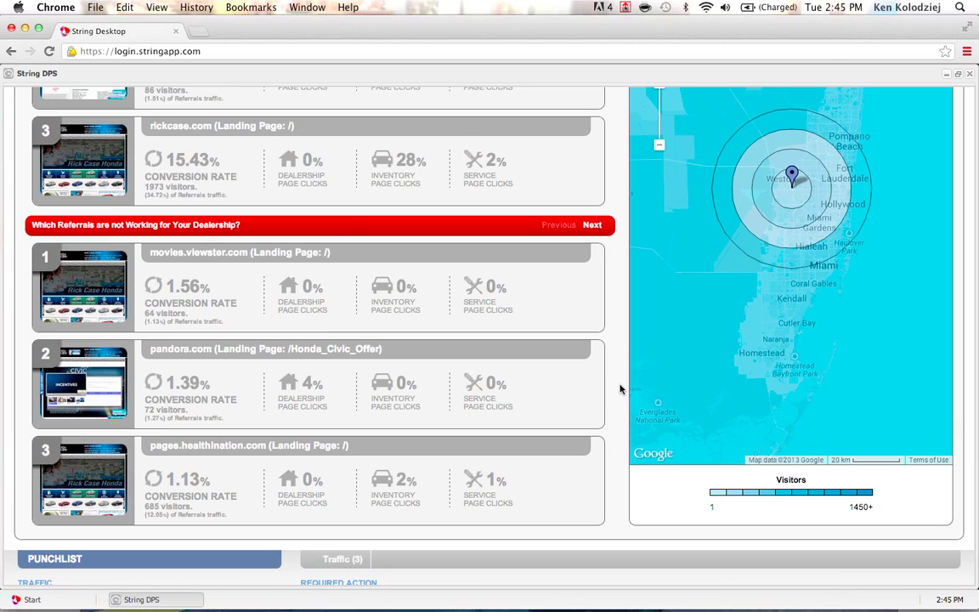
# - Show the traffic of the pandora.com referral to /Honda_Civic_Offer on the map and review the punchlist's required actions
pyautogui.click(158, 347)
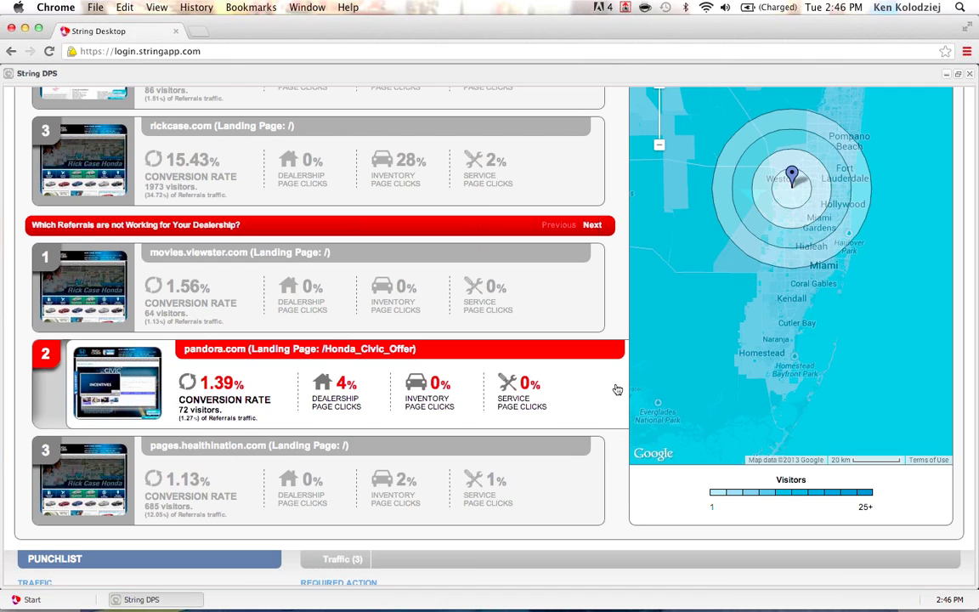
pyautogui.scroll(-2, 616, 389)
pyautogui.scroll(3, 617, 389)
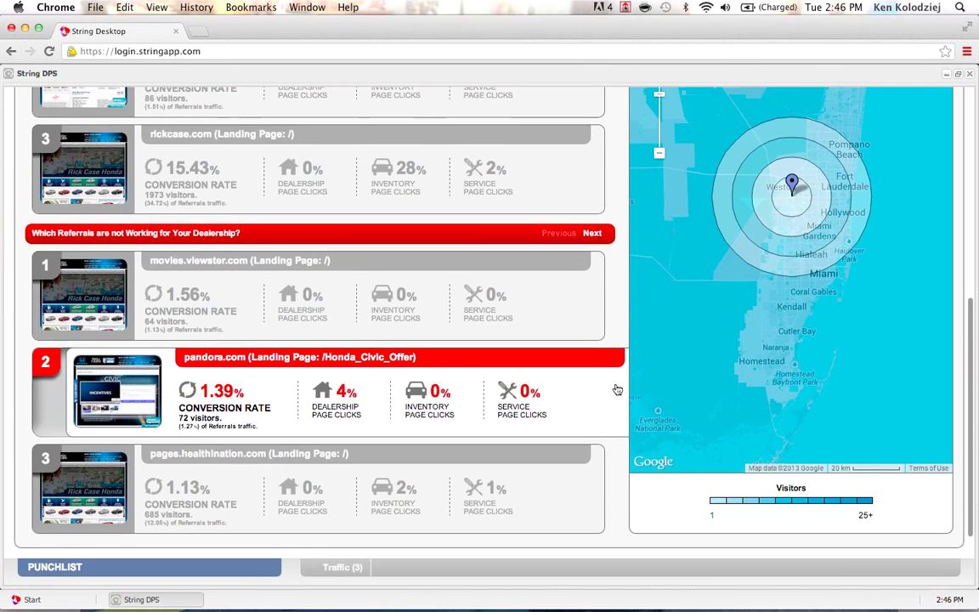
pyautogui.scroll(1, 617, 389)
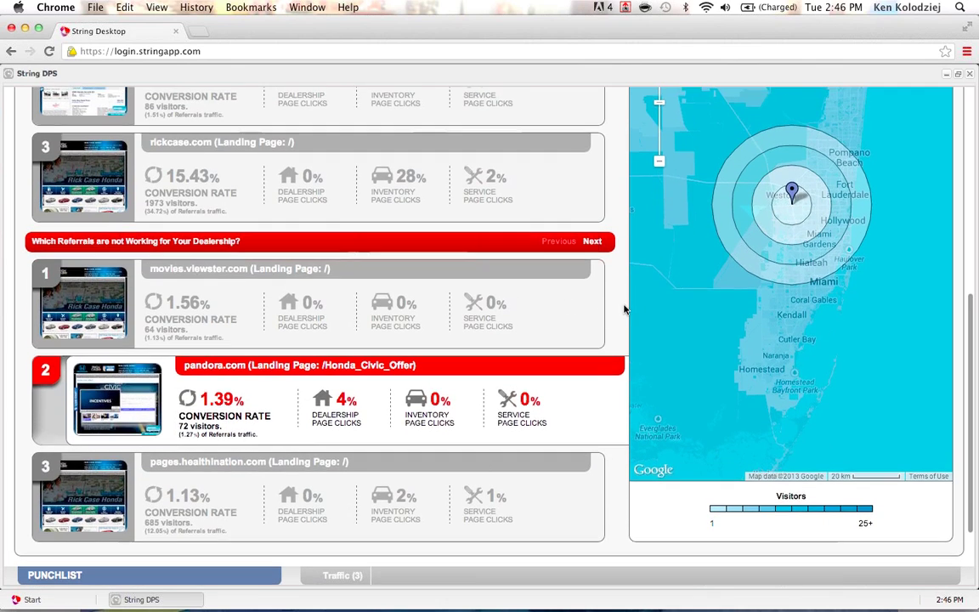
pyautogui.scroll(4, 620, 302)
pyautogui.scroll(2, 617, 297)
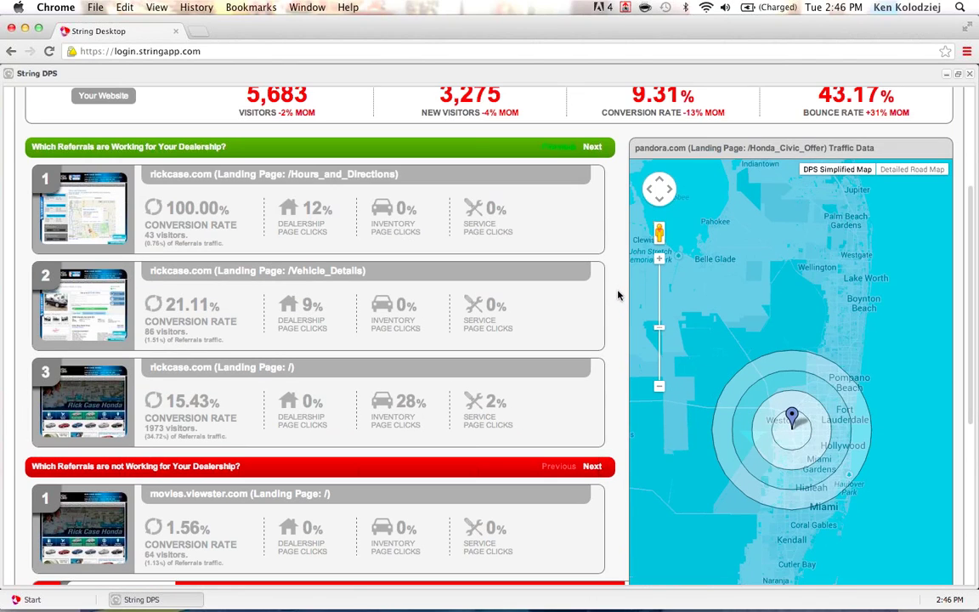
pyautogui.scroll(-5, 617, 295)
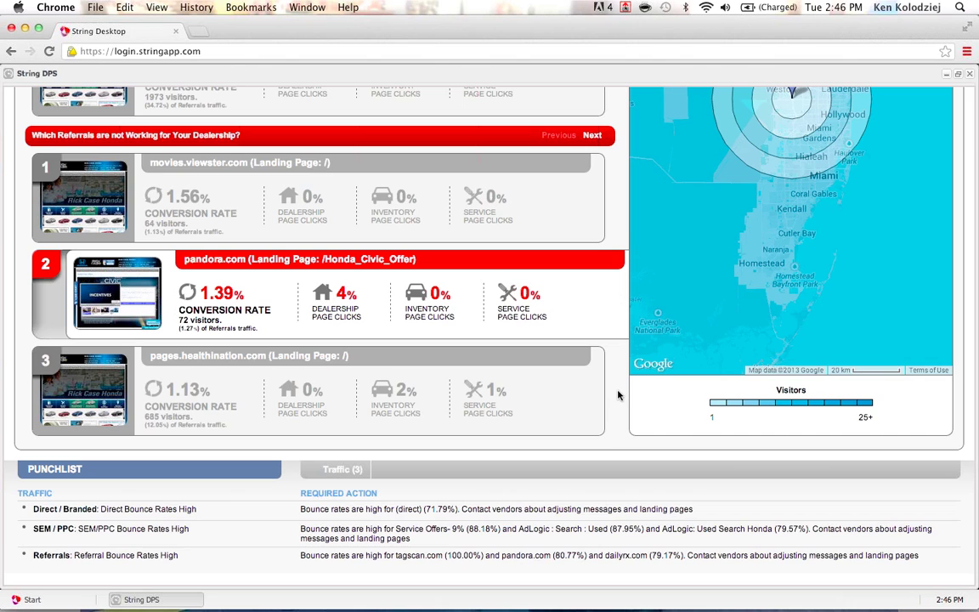
pyautogui.scroll(5, 618, 396)
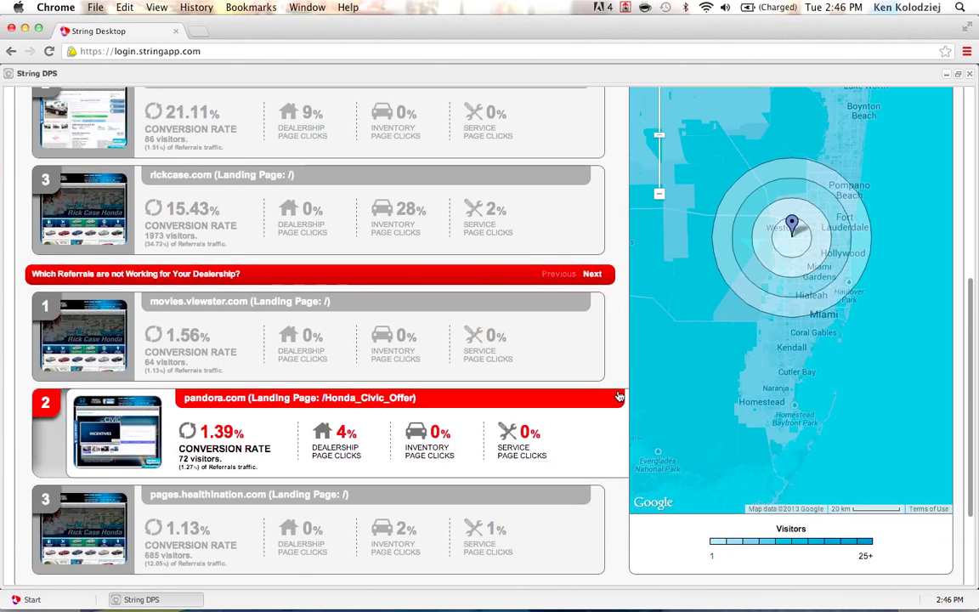
# - View the pandora.com referral's total visits on the map beyond 20 miles, within 10 and 15 miles, and within 15 and 20 miles, closing each pop-up
pyautogui.scroll(-2, 619, 397)
pyautogui.scroll(3, 619, 397)
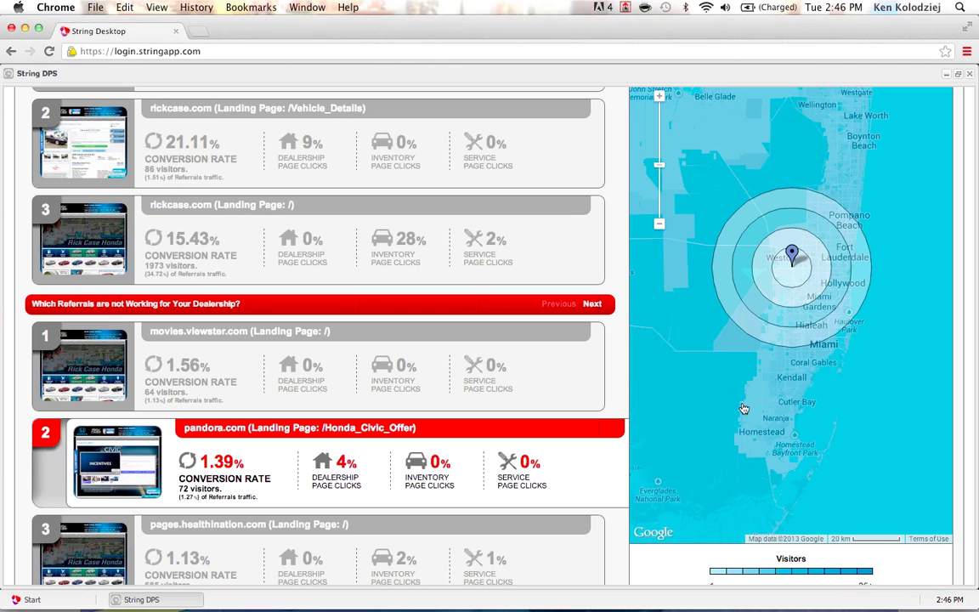
pyautogui.click(845, 283)
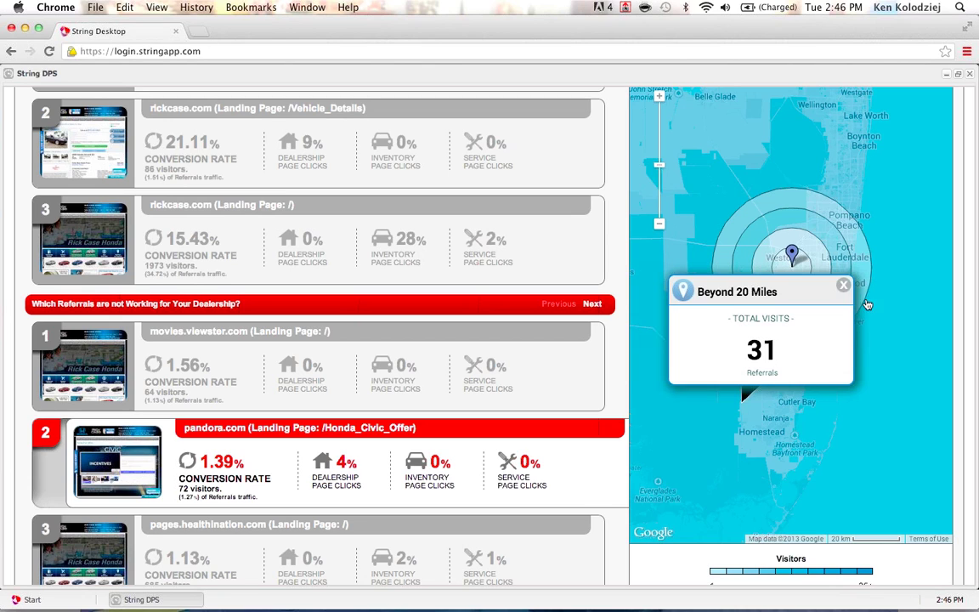
pyautogui.click(847, 281)
pyautogui.click(846, 280)
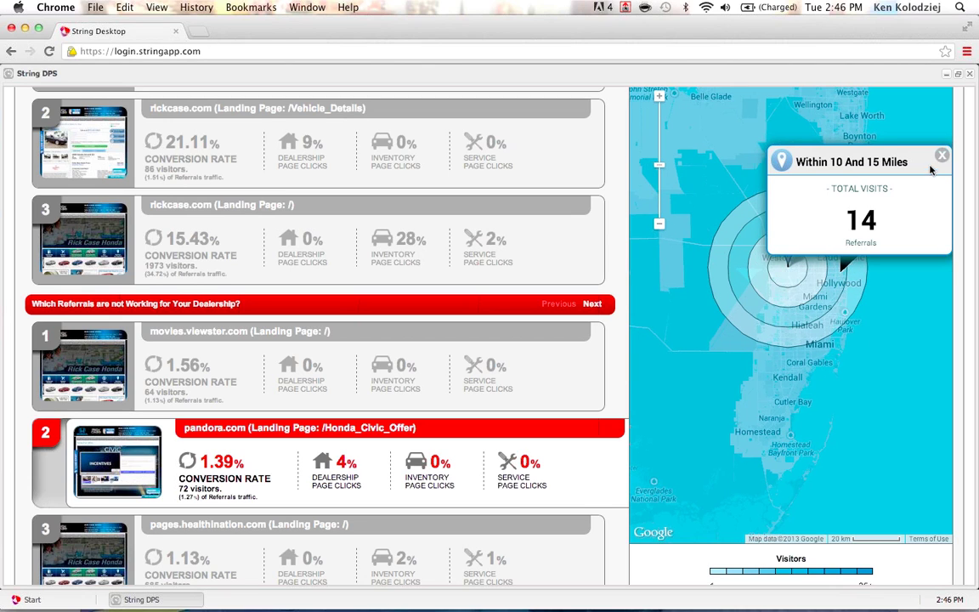
pyautogui.click(854, 283)
pyautogui.click(854, 284)
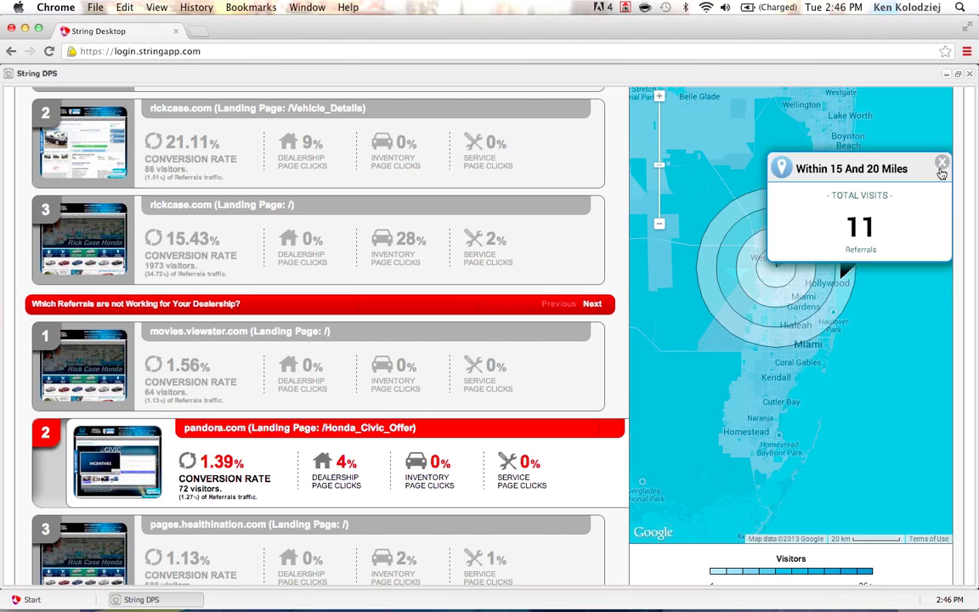
pyautogui.click(848, 152)
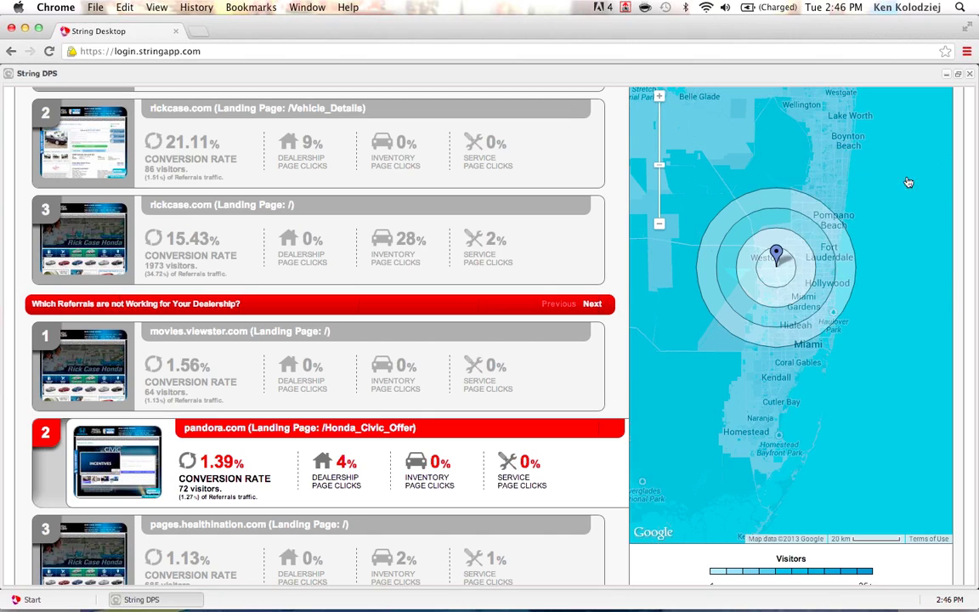
pyautogui.click(727, 407)
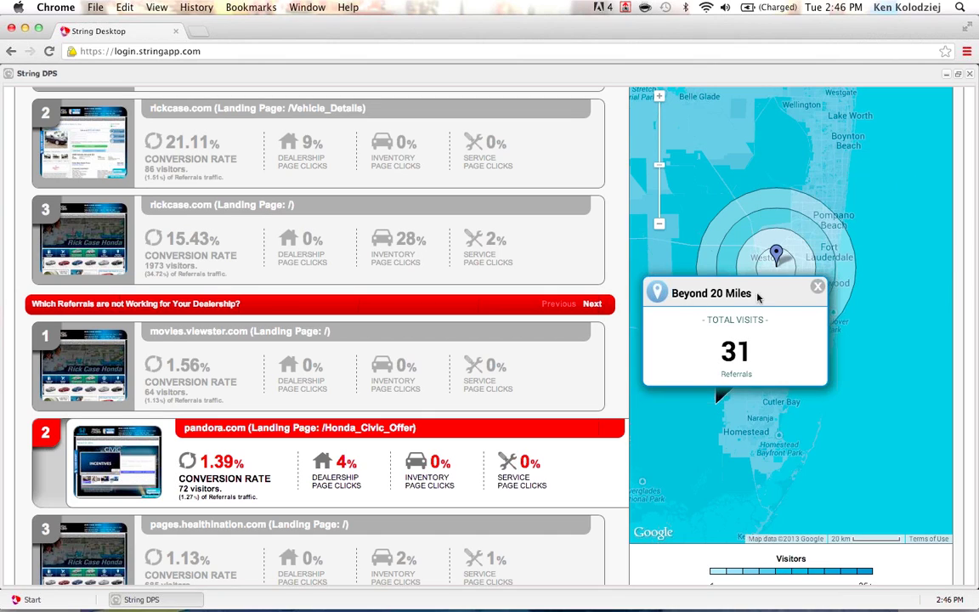
pyautogui.click(816, 286)
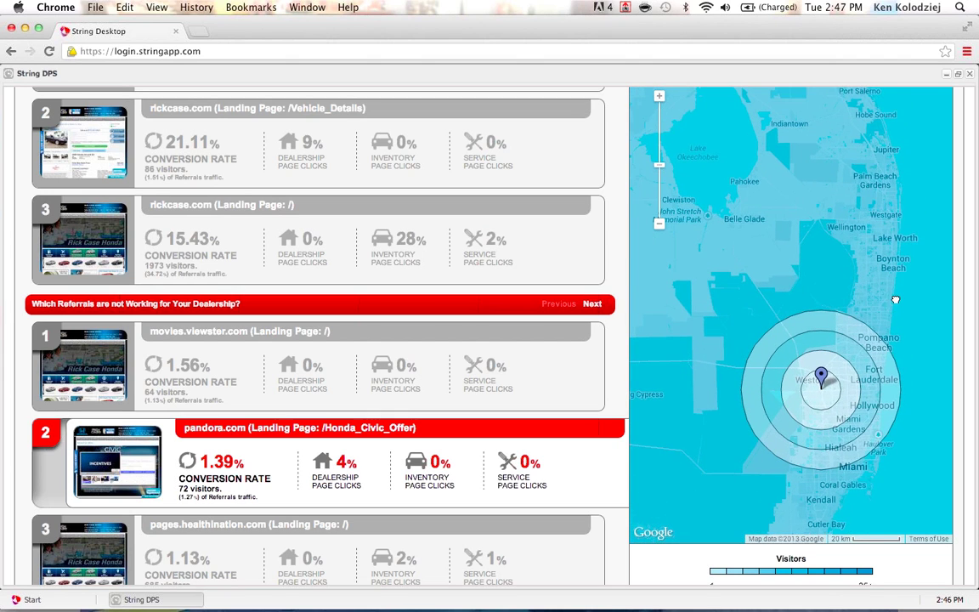
# - Open the Reputation report for Rick Case Honda and review its totals, competition comparison and month-over-month changes
pyautogui.scroll(8, 610, 227)
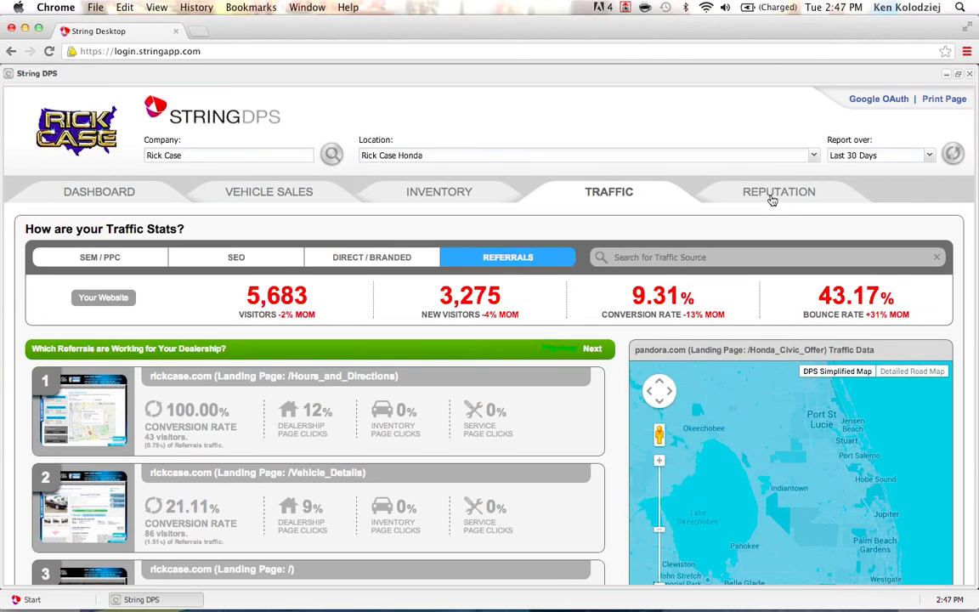
pyautogui.click(773, 195)
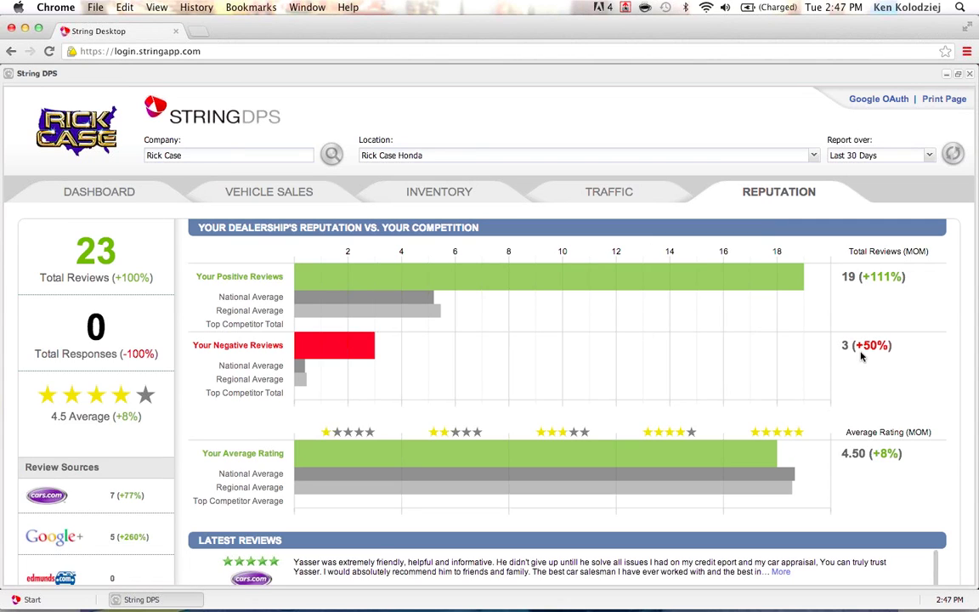
pyautogui.scroll(-1, 869, 346)
pyautogui.scroll(-3, 869, 346)
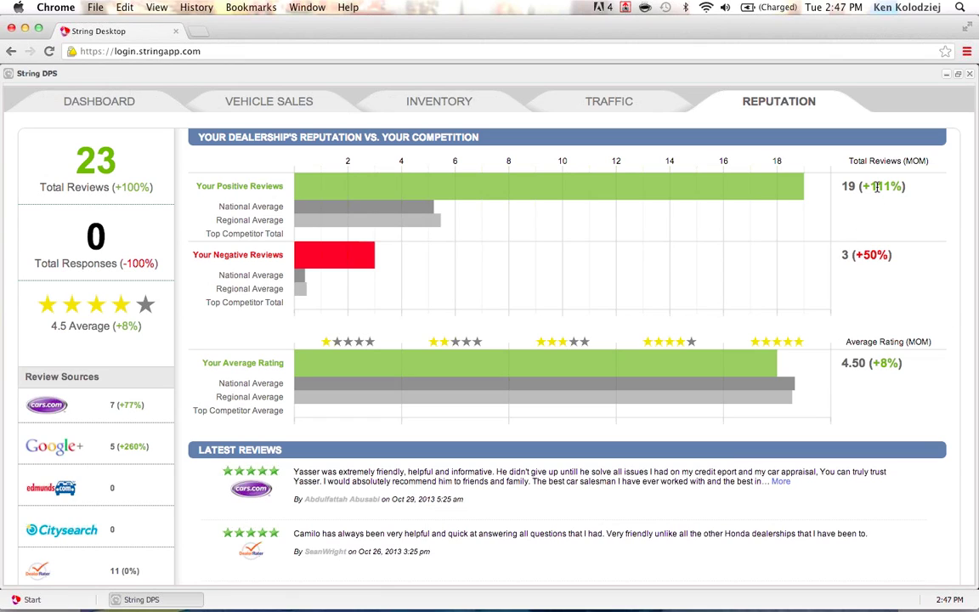
pyautogui.scroll(-2, 877, 189)
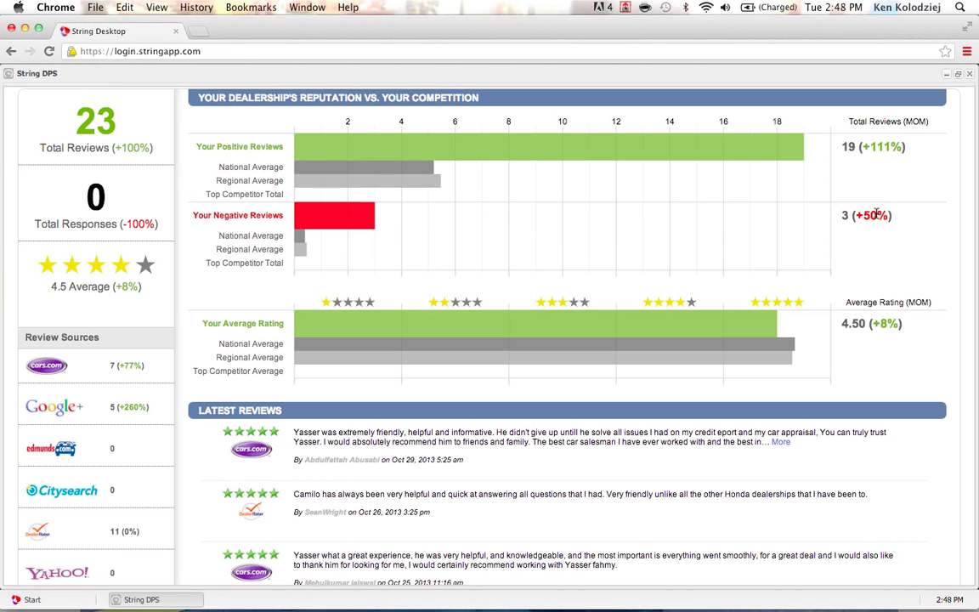
pyautogui.scroll(-3, 876, 214)
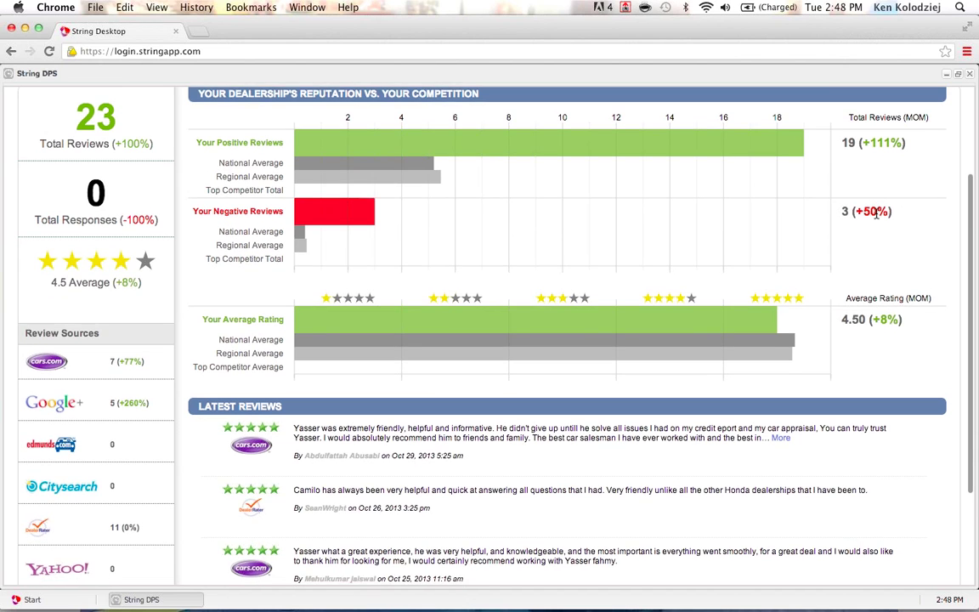
pyautogui.scroll(5, 876, 214)
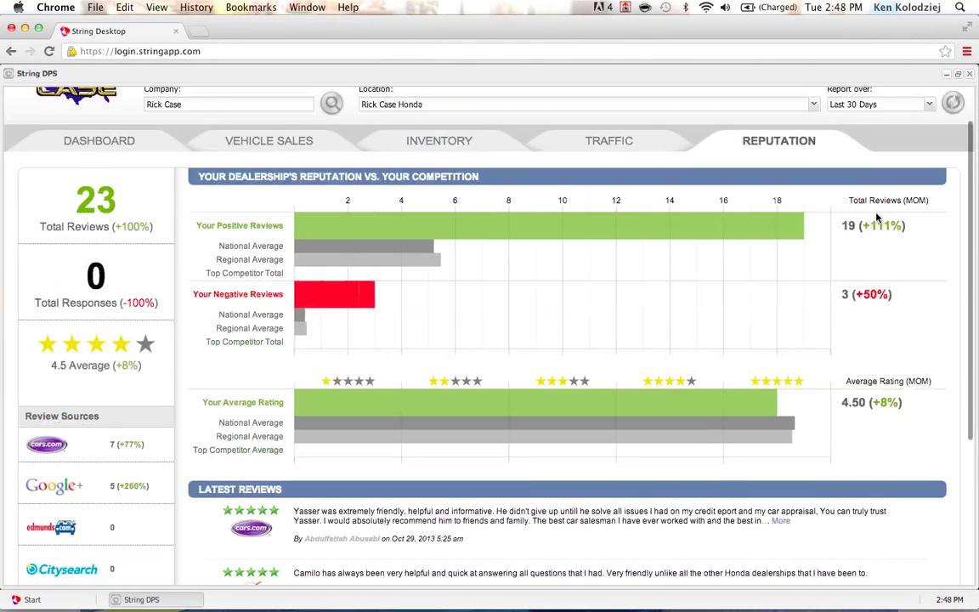
pyautogui.scroll(-3, 877, 218)
pyautogui.scroll(1, 876, 217)
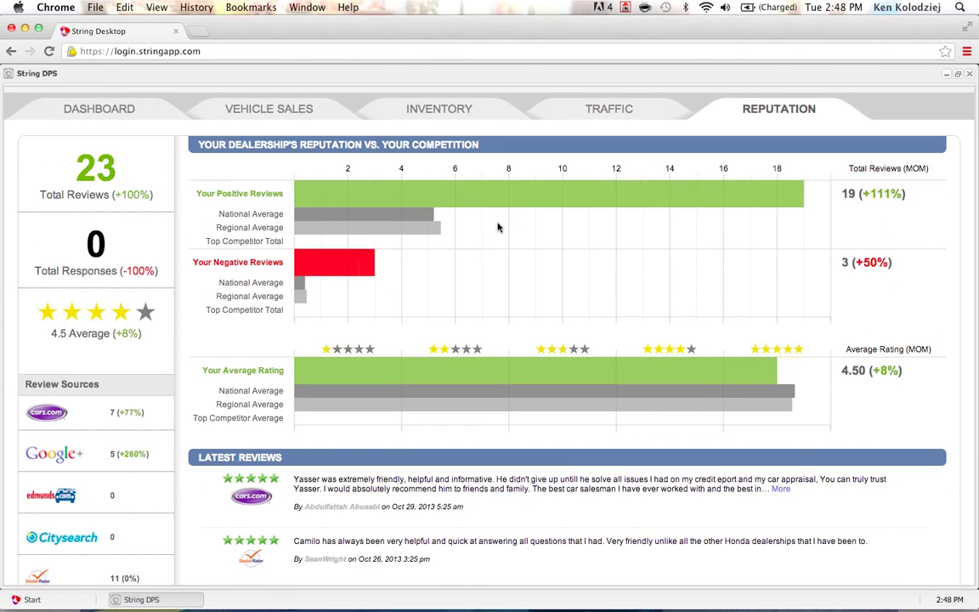
# - Inspect the positive and negative review bars against the national and regional averages in the competition chart
pyautogui.moveTo(501, 197)
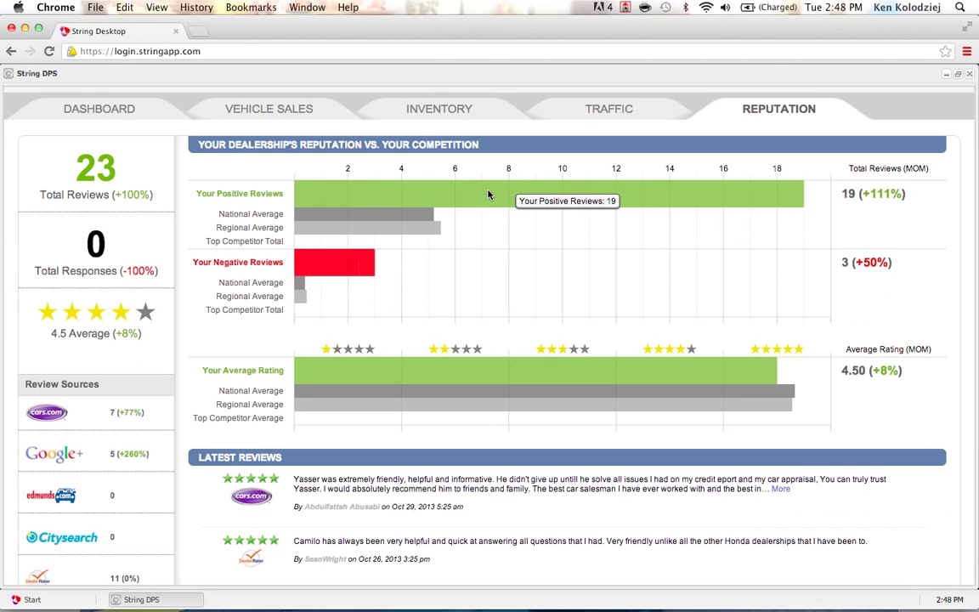
pyautogui.moveTo(388, 218)
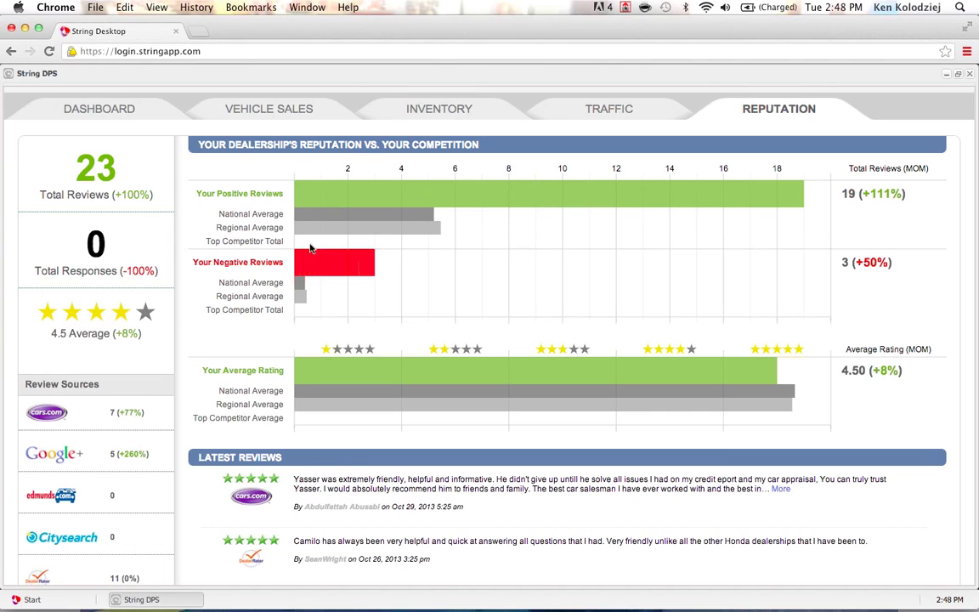
pyautogui.moveTo(357, 265)
pyautogui.moveTo(322, 270)
pyautogui.scroll(-3, 221, 289)
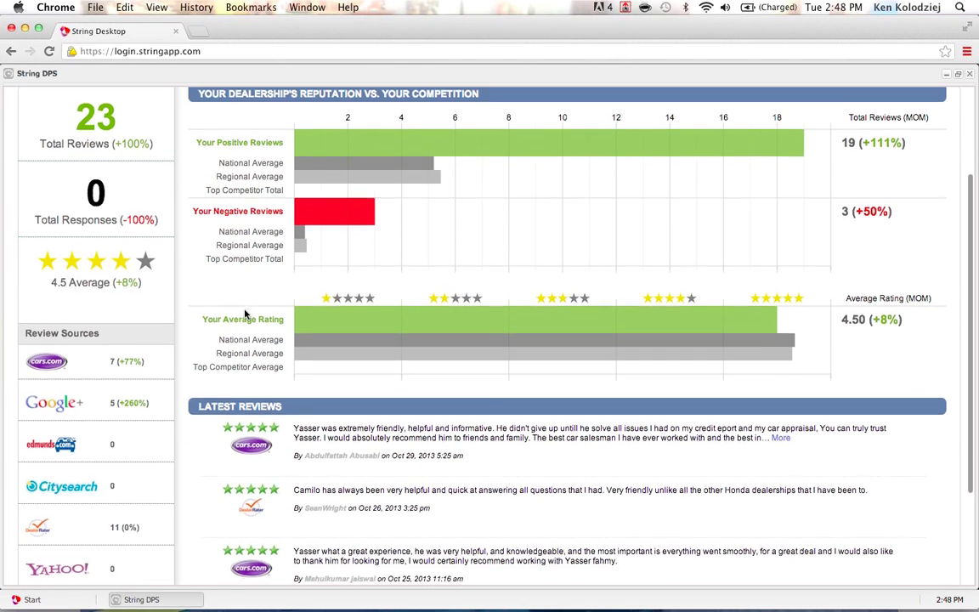
# - Find the red-flagged one-star Google+ review in the latest reviews, expand its full text and collapse it again
pyautogui.scroll(-1, 178, 272)
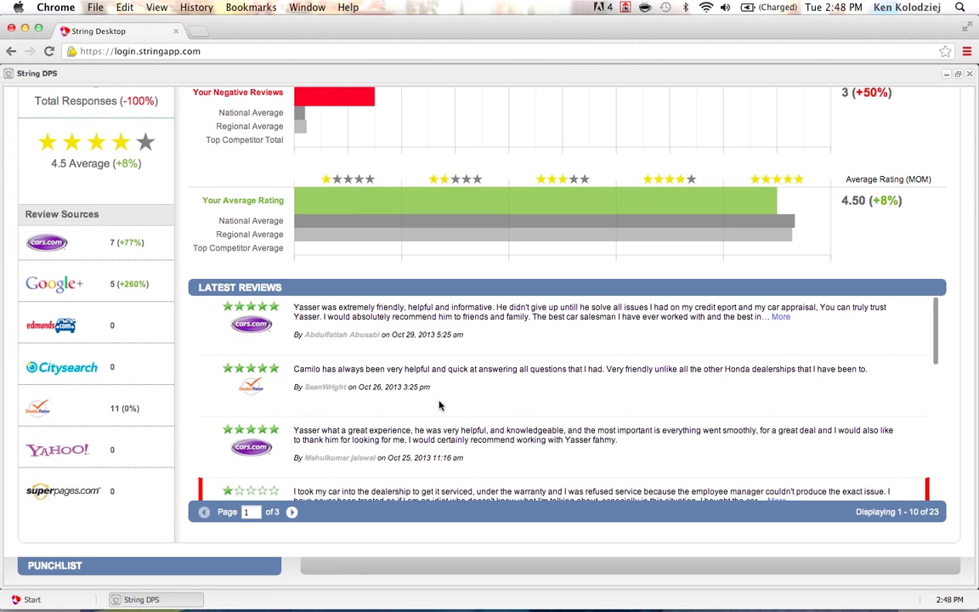
pyautogui.scroll(-1, 437, 404)
pyautogui.scroll(-2, 439, 405)
pyautogui.scroll(4, 439, 404)
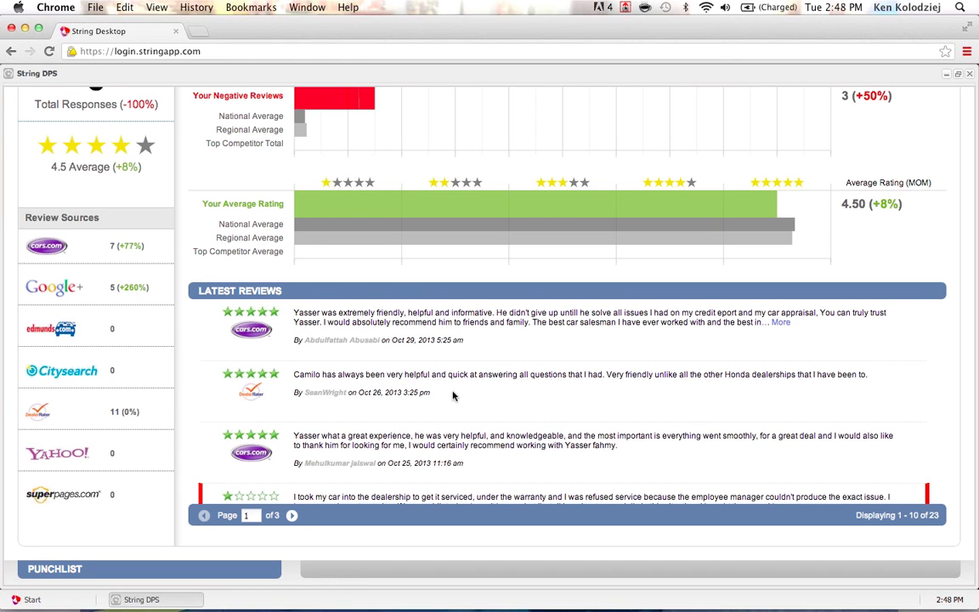
pyautogui.scroll(-5, 453, 391)
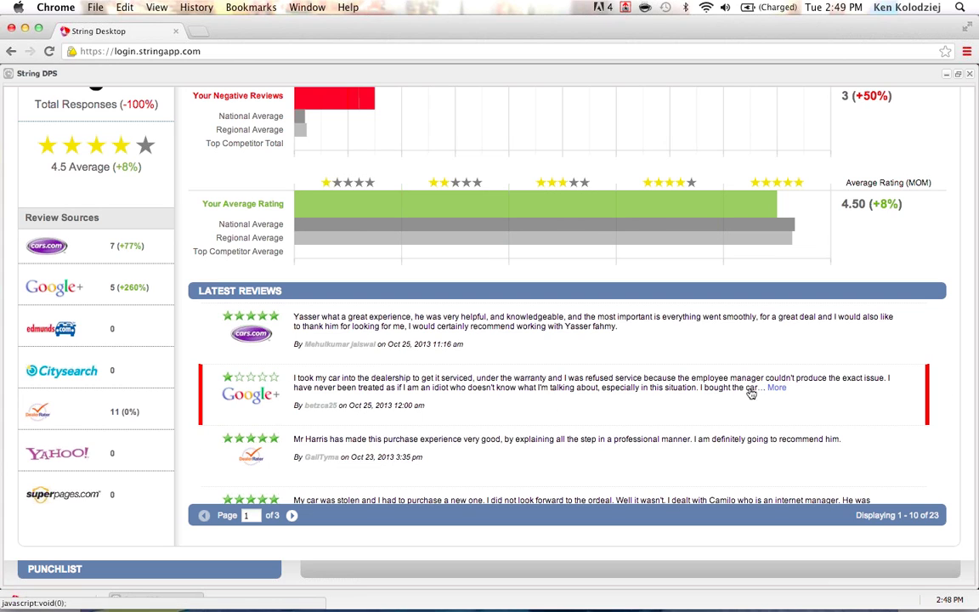
pyautogui.click(776, 389)
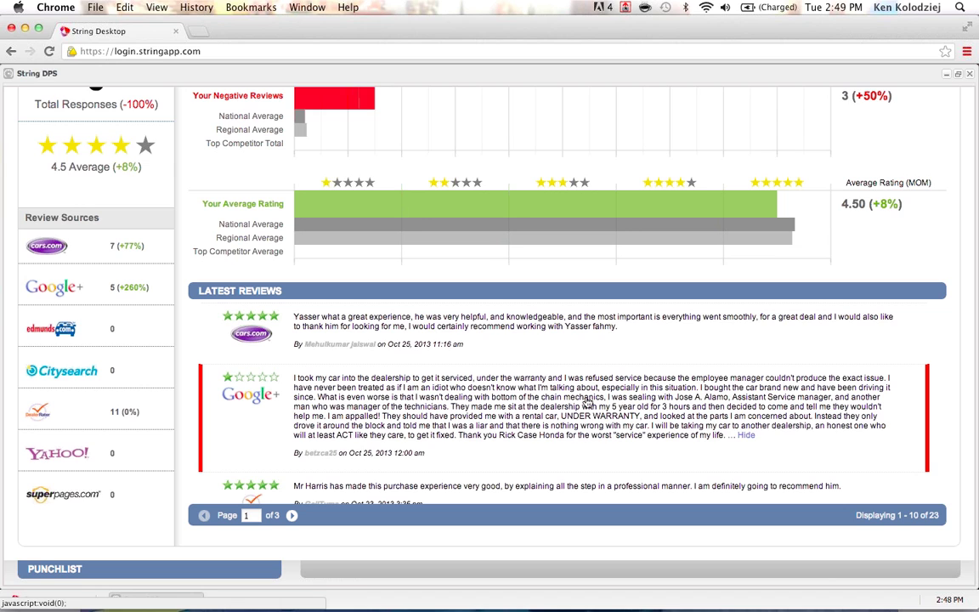
pyautogui.click(747, 435)
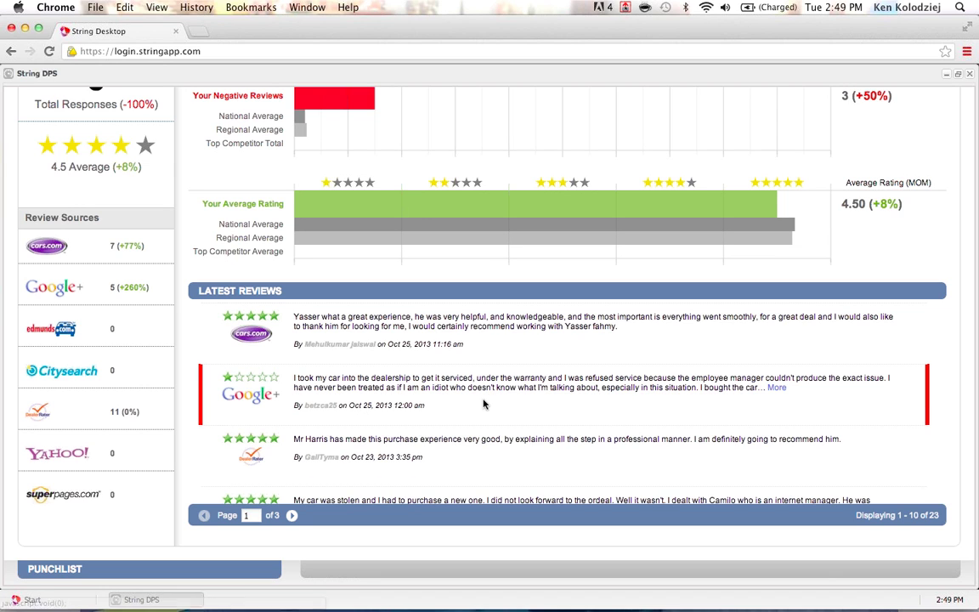
# - Read through the reviews that follow the one-star Google+ review in the latest reviews list
pyautogui.scroll(-2, 481, 396)
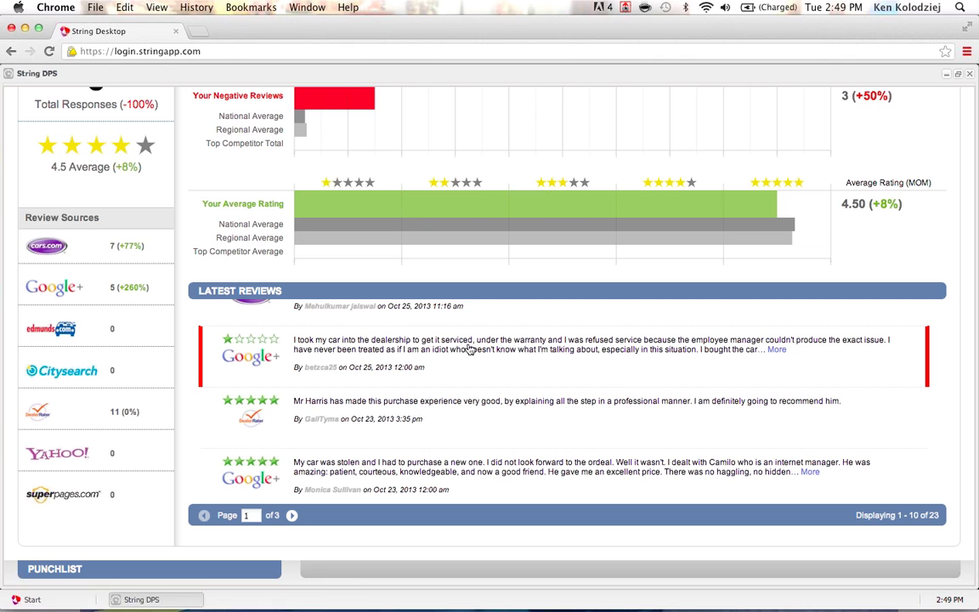
pyautogui.scroll(-3, 544, 374)
pyautogui.scroll(-1, 545, 373)
pyautogui.scroll(1, 545, 374)
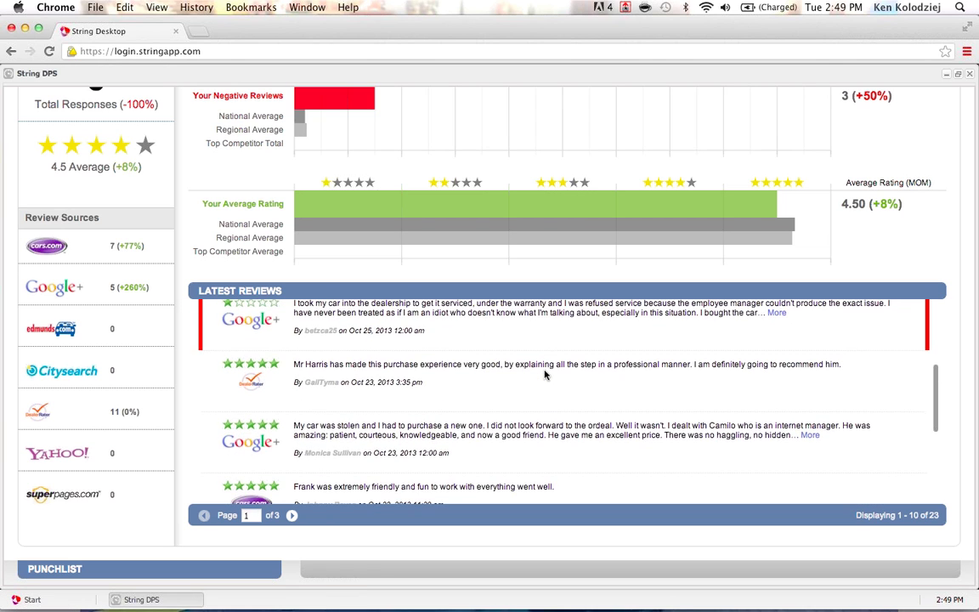
pyautogui.scroll(-1, 545, 374)
pyautogui.scroll(-2, 545, 373)
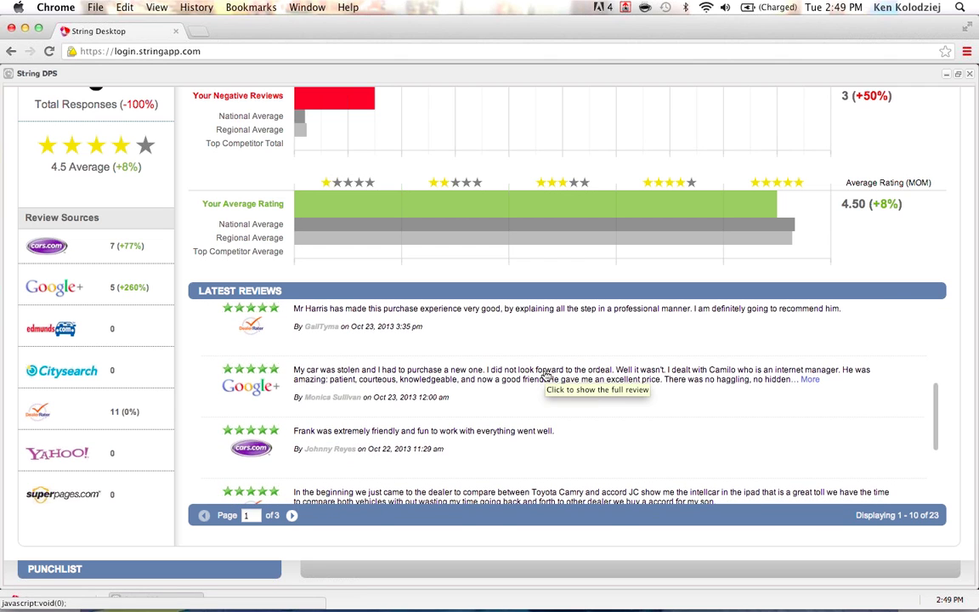
# - Review the dealership's review summary and review sources, and check the punchlist below the latest reviews
pyautogui.scroll(2, 181, 337)
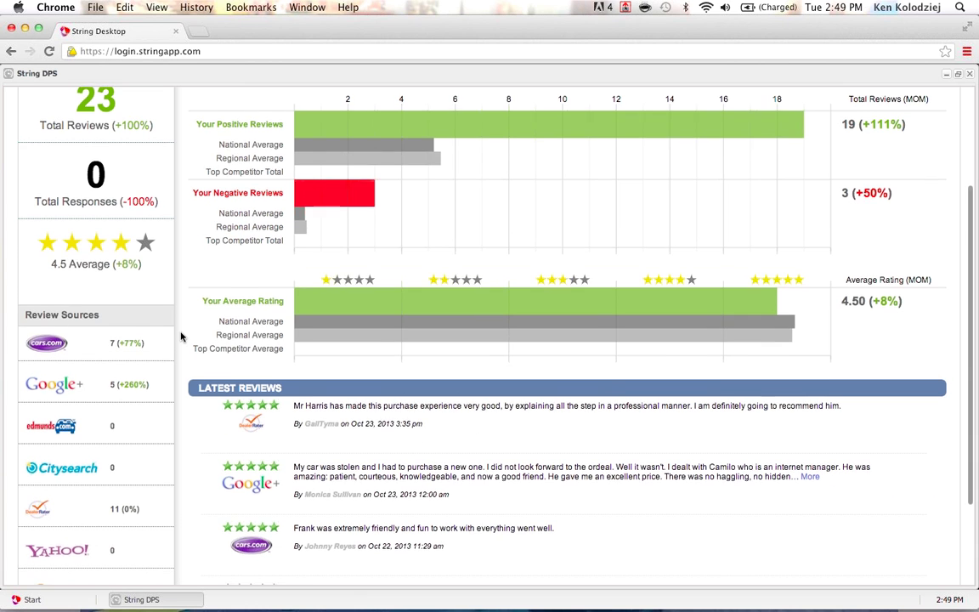
pyautogui.scroll(-2, 180, 336)
pyautogui.scroll(5, 180, 336)
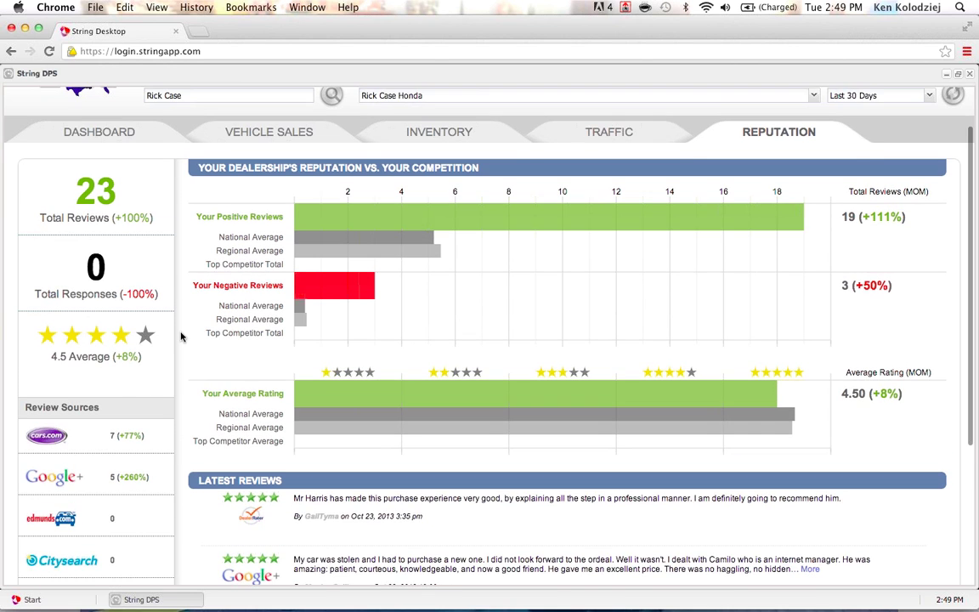
pyautogui.scroll(-3, 180, 336)
pyautogui.scroll(-3, 180, 337)
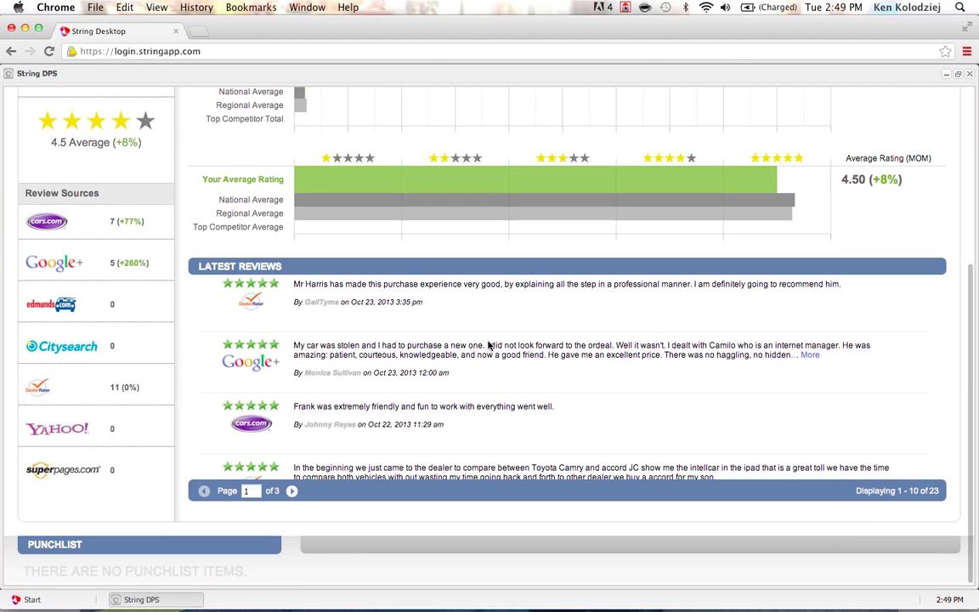
# - Look back at the one-star Google+ review and browse to the end of the first page of latest reviews
pyautogui.scroll(1, 511, 365)
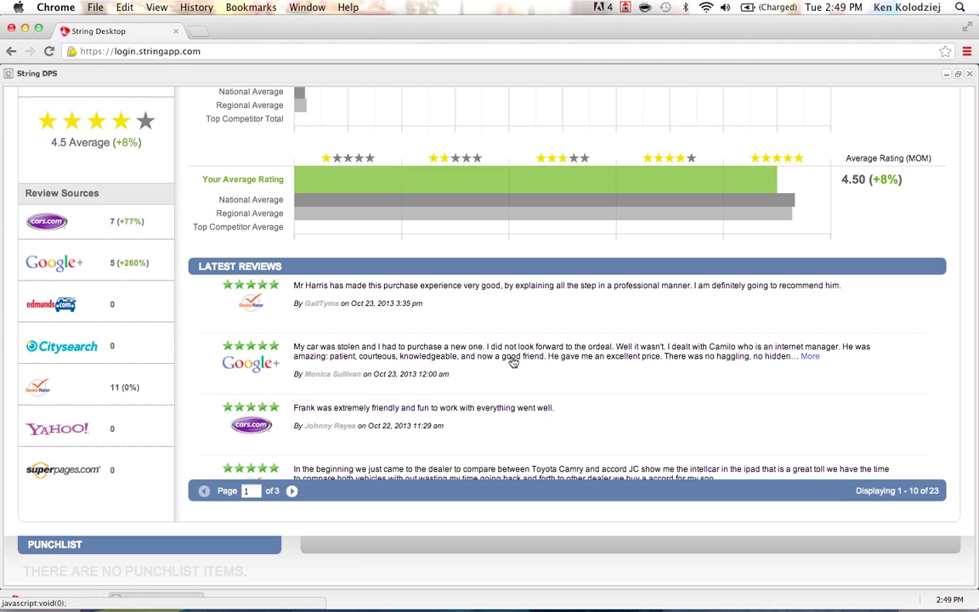
pyautogui.scroll(3, 513, 361)
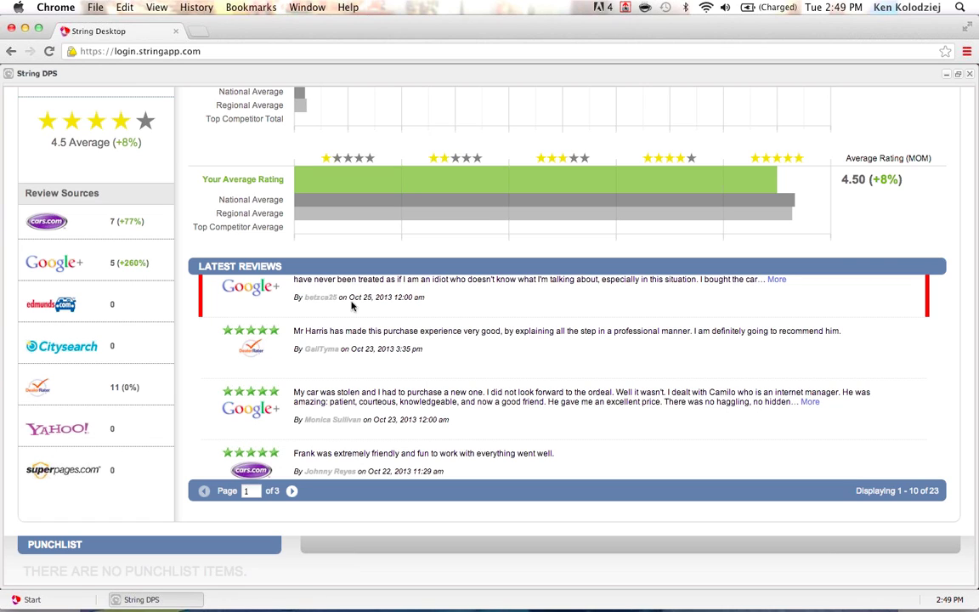
pyautogui.scroll(-2, 448, 387)
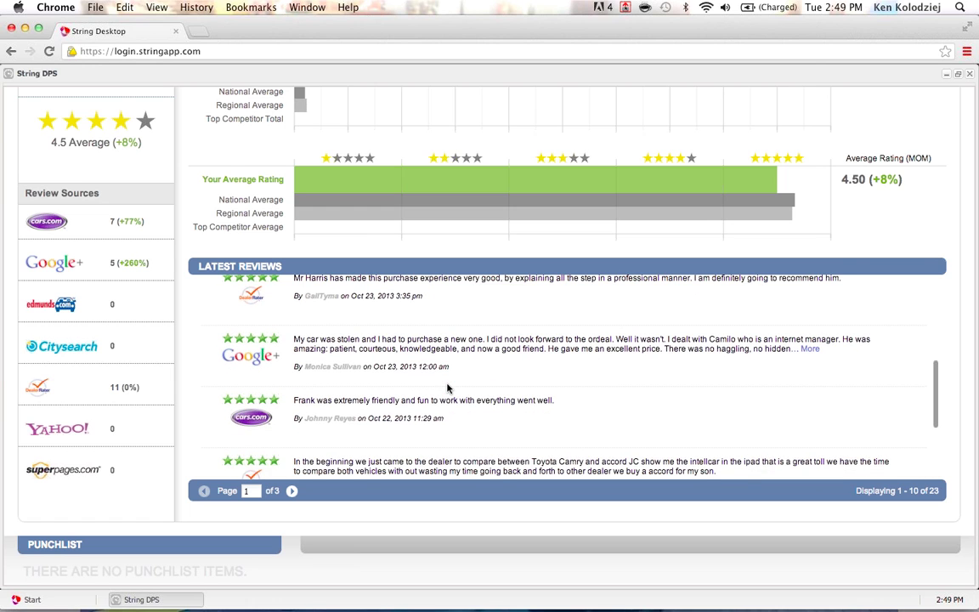
pyautogui.scroll(-3, 442, 387)
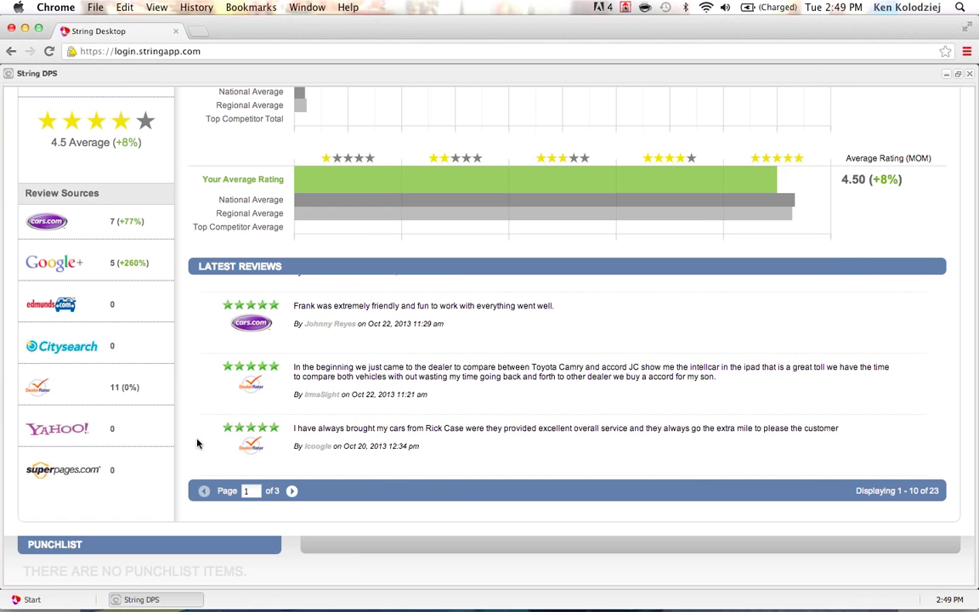
# - Return to the competition comparison and examine the total reviews, total responses and average rating
pyautogui.scroll(5, 180, 492)
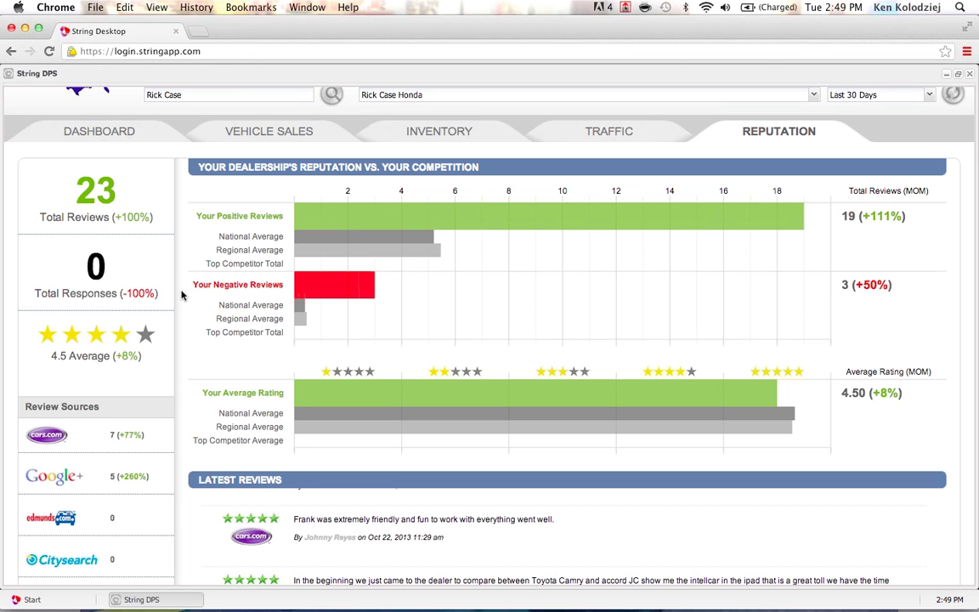
pyautogui.scroll(-3, 181, 295)
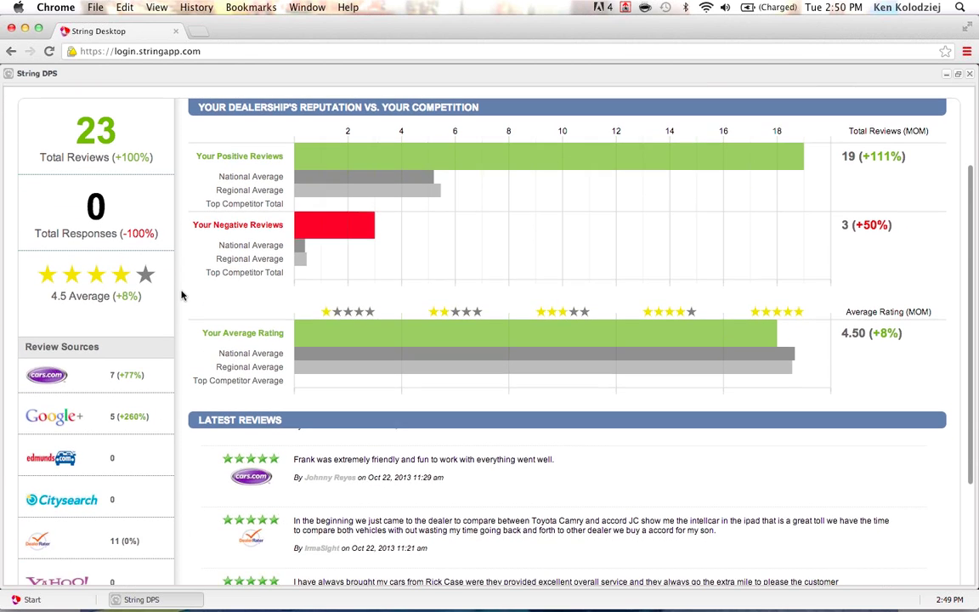
pyautogui.scroll(1, 181, 294)
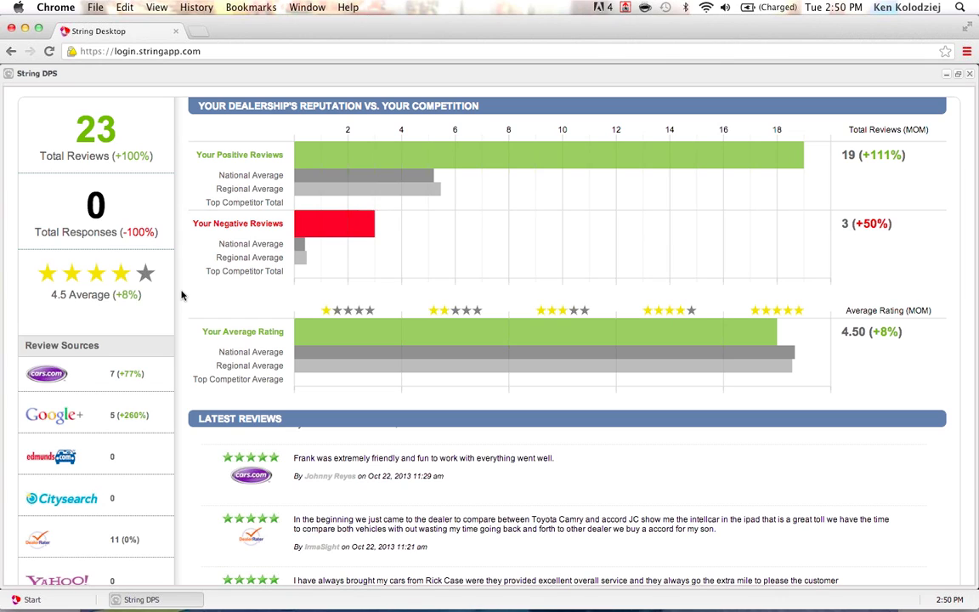
# - Go to page 2 of the latest reviews and look at the first entries there
pyautogui.scroll(-4, 181, 294)
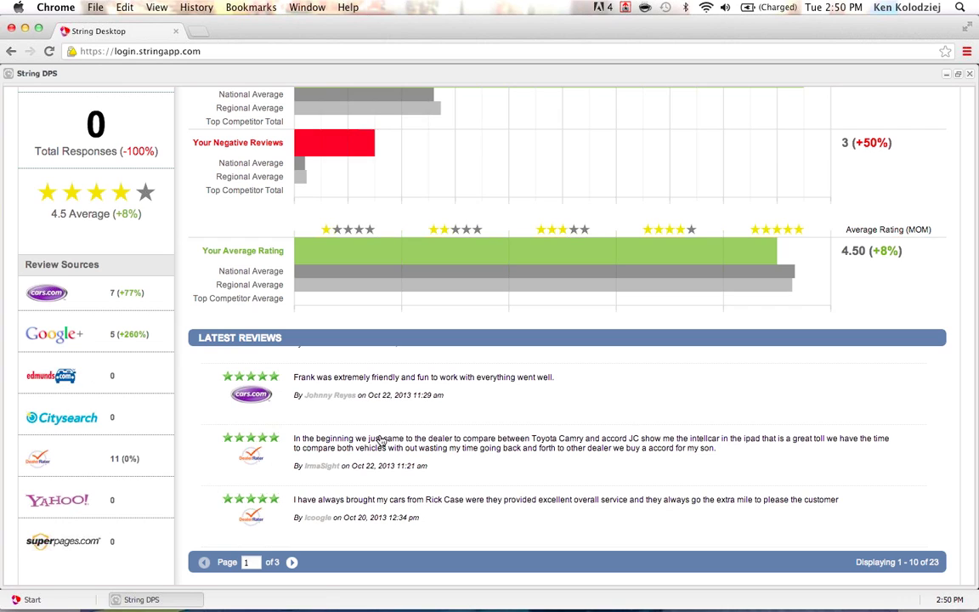
pyautogui.scroll(1, 382, 440)
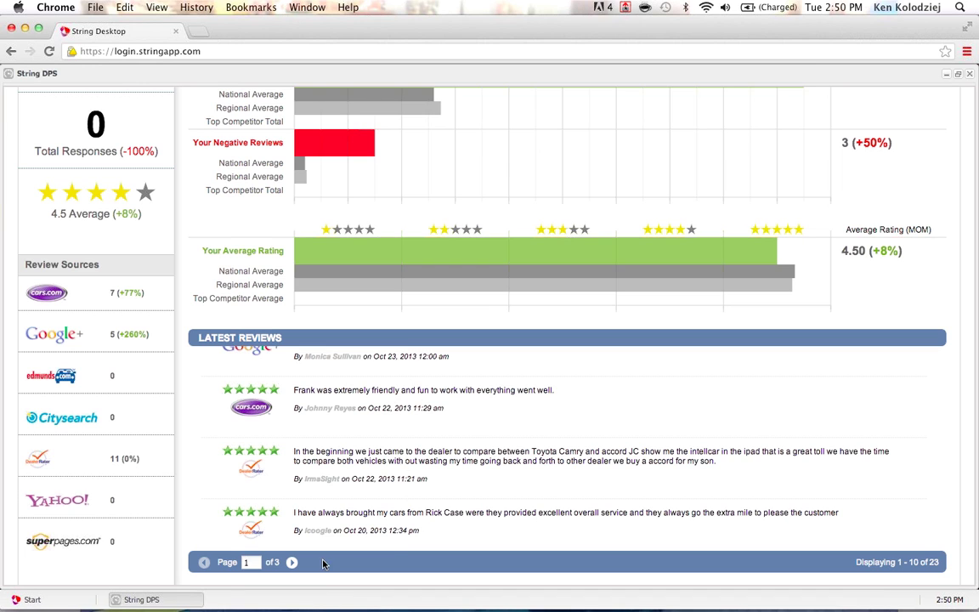
pyautogui.click(292, 561)
pyautogui.scroll(10, 426, 465)
pyautogui.scroll(5, 427, 468)
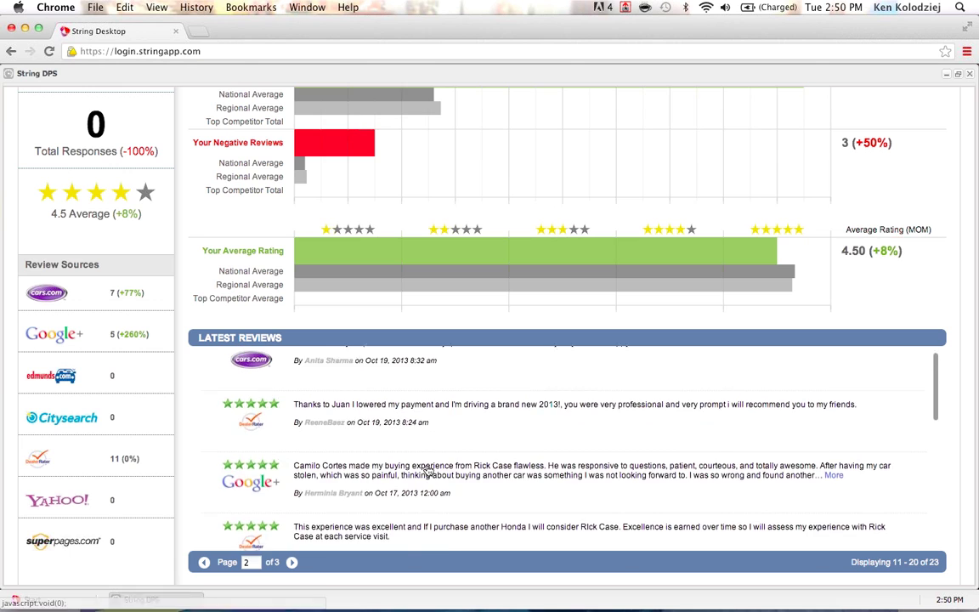
# - Browse the remaining reviews on the second page, then return to the beginning of the Reputation report
pyautogui.scroll(-5, 474, 448)
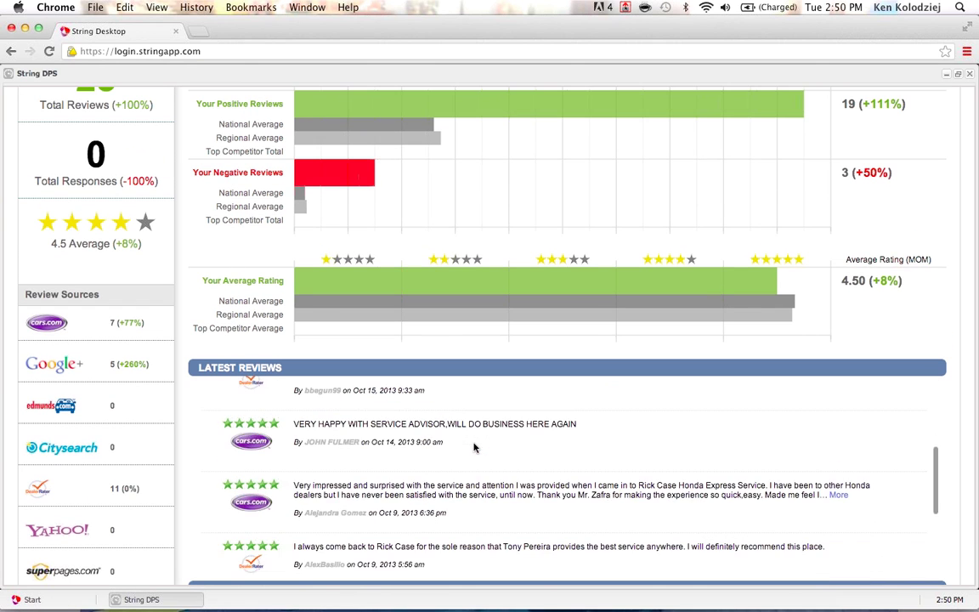
pyautogui.scroll(2, 474, 448)
pyautogui.scroll(3, 474, 447)
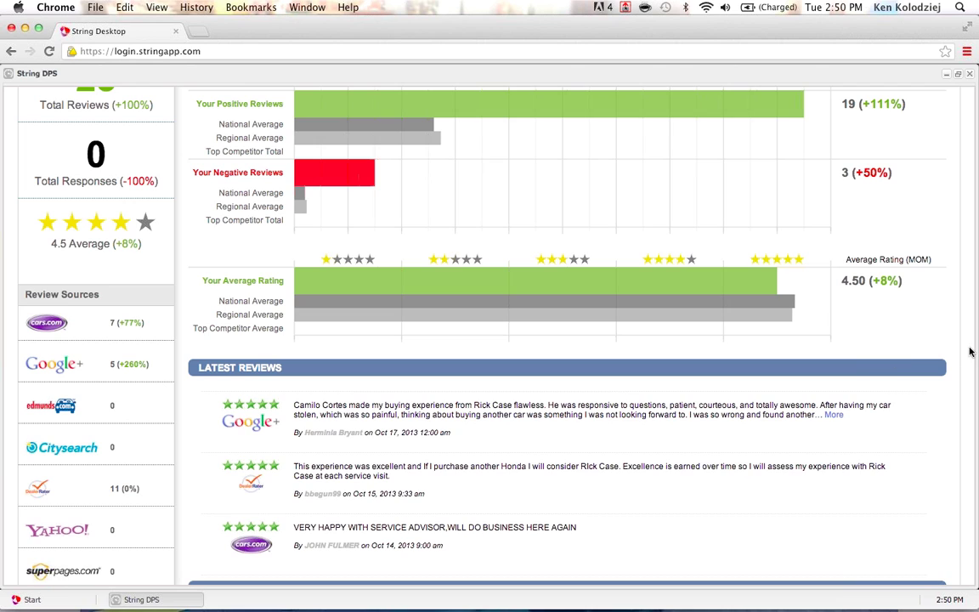
pyautogui.scroll(5, 970, 350)
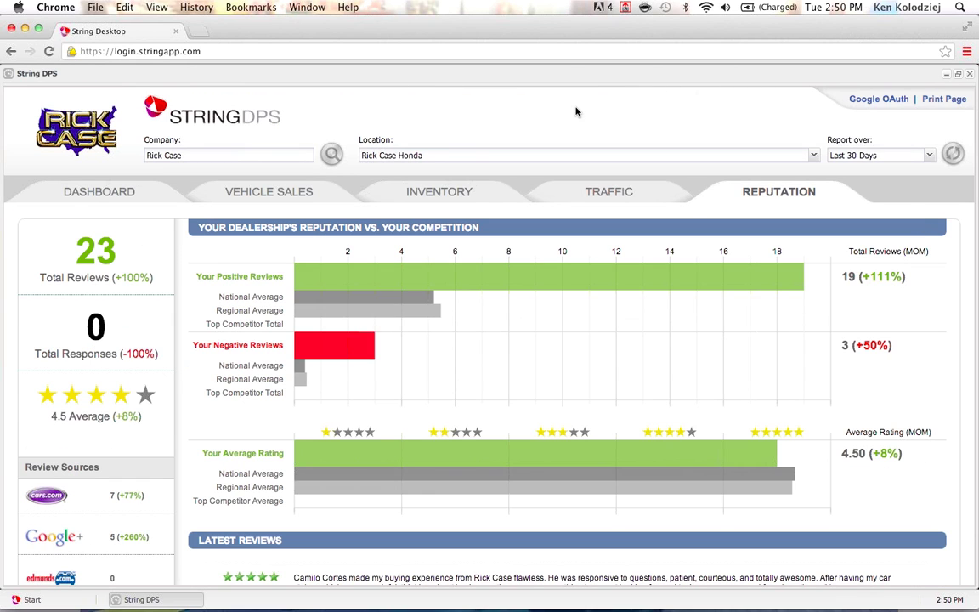